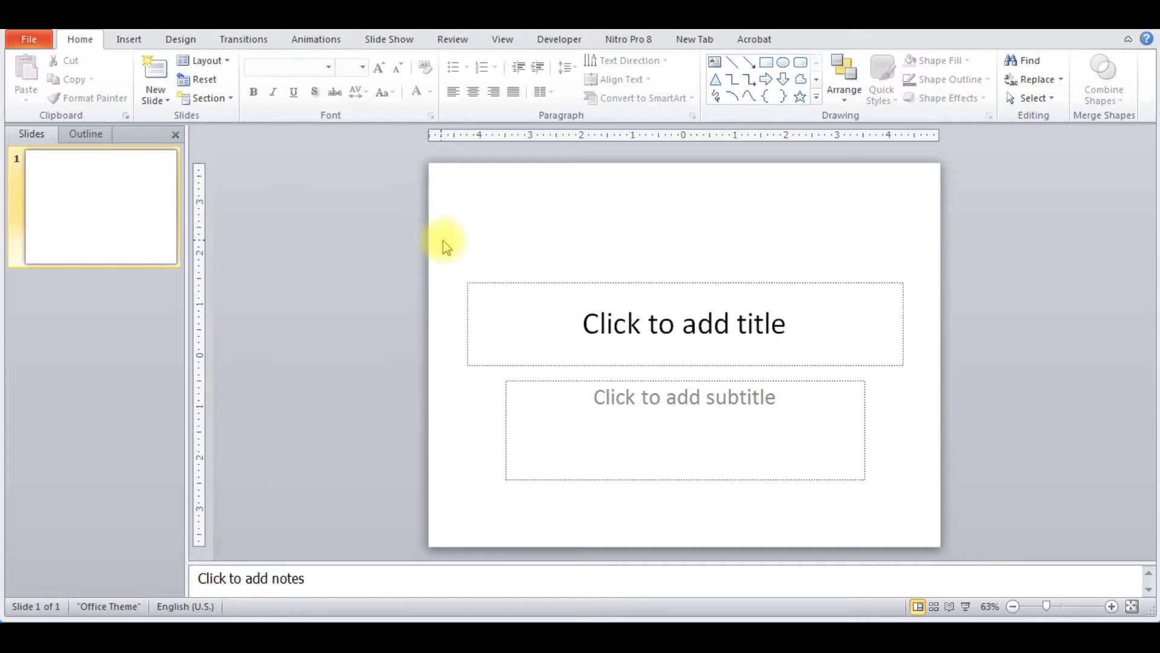
Select the title and subtitle placeholders and delete them to leave a blank slide
drag(414, 225, 813, 512)
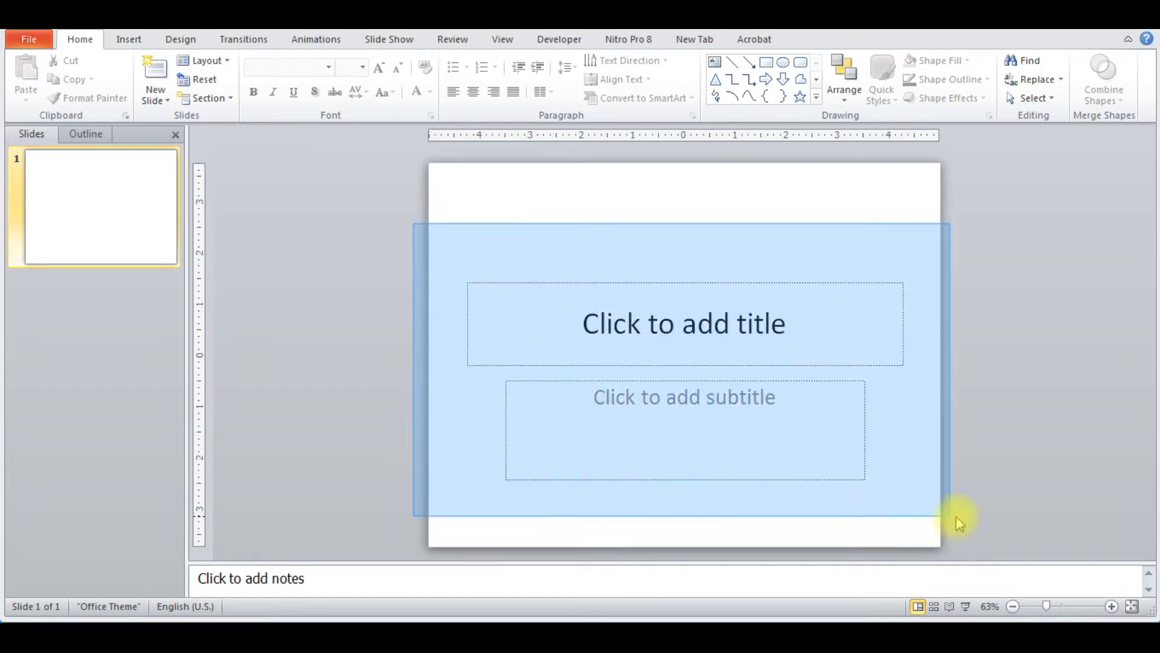
drag(814, 511, 959, 515)
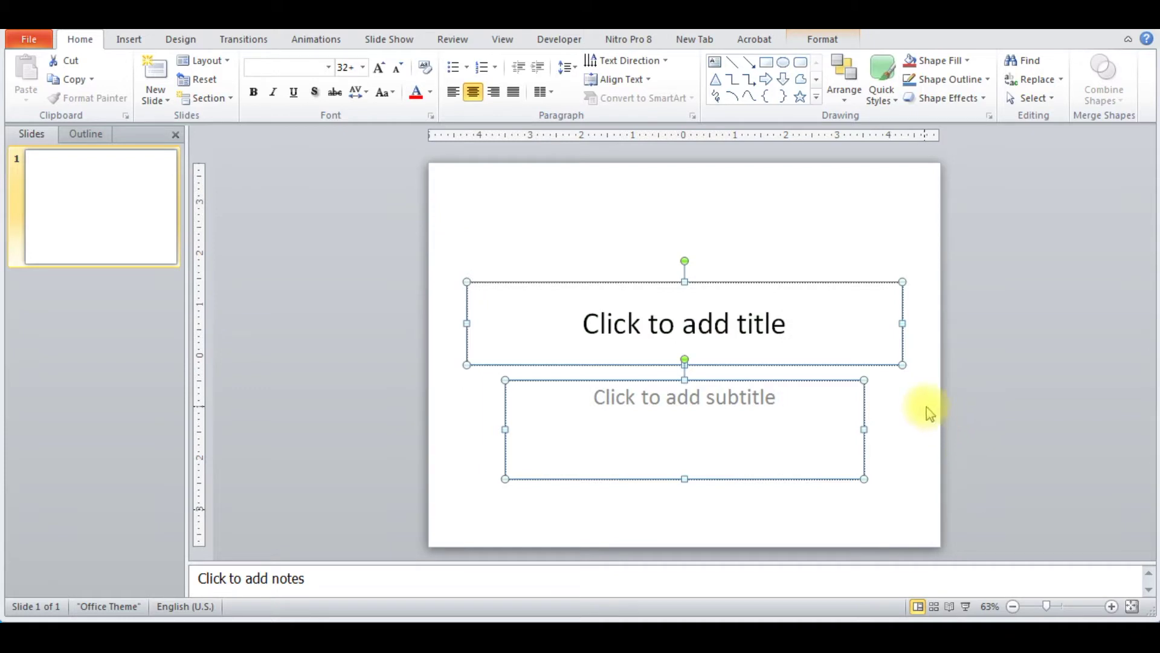
key(Delete)
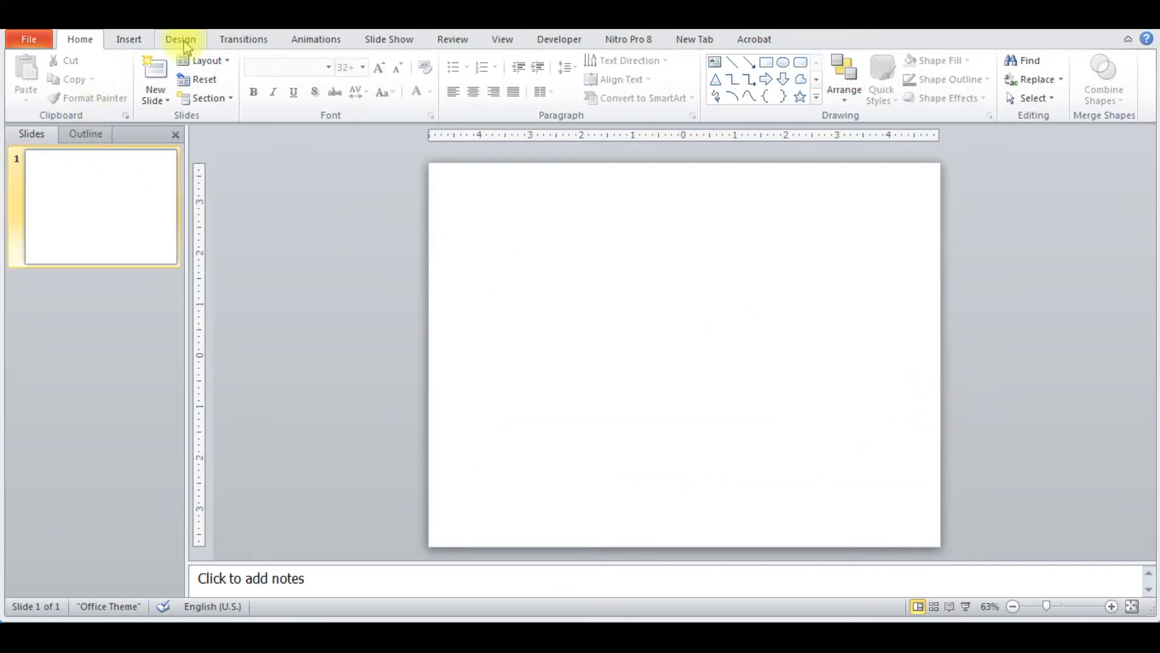
Change the slide size to On-screen Show (16:9) in Page Setup
click(181, 41)
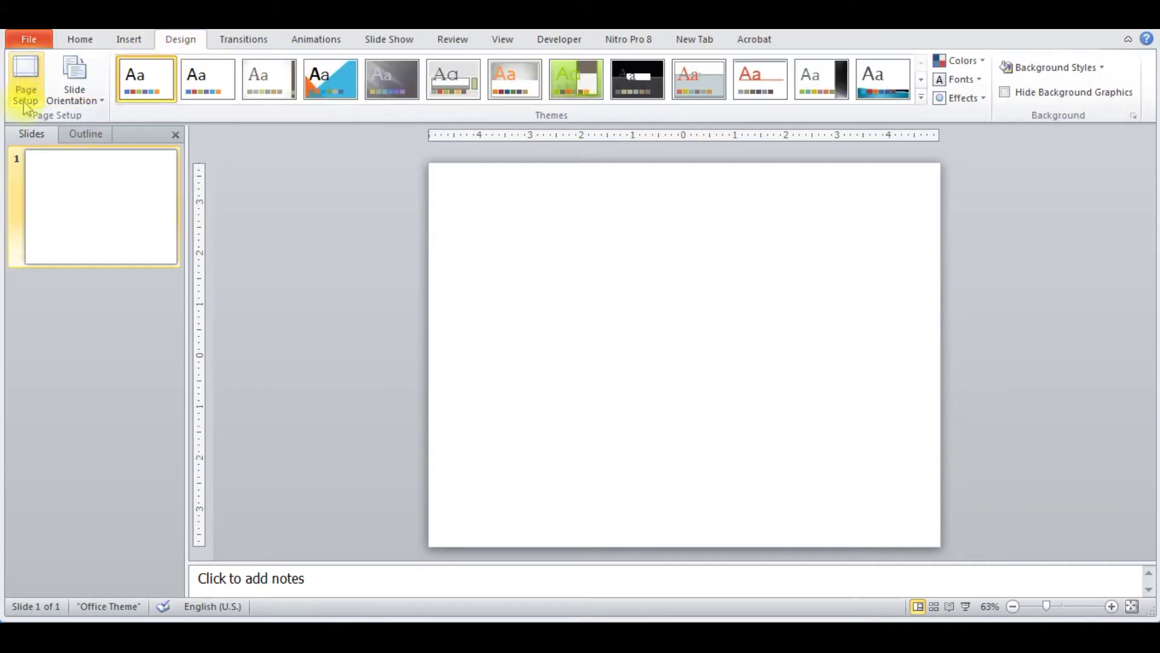
click(25, 96)
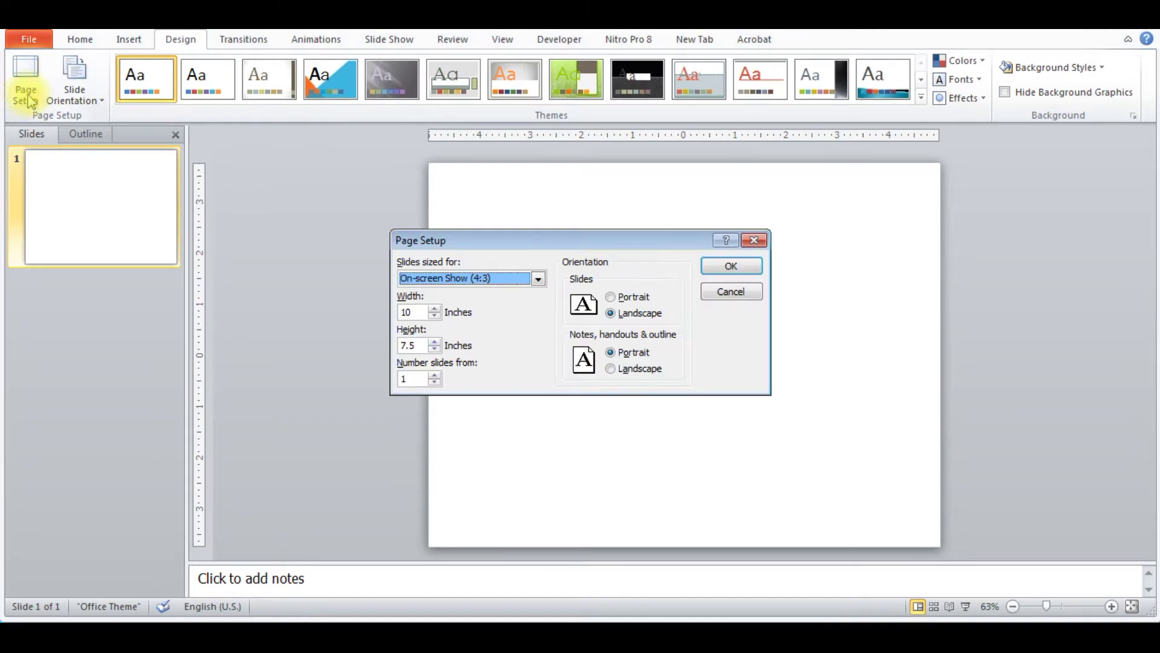
click(537, 279)
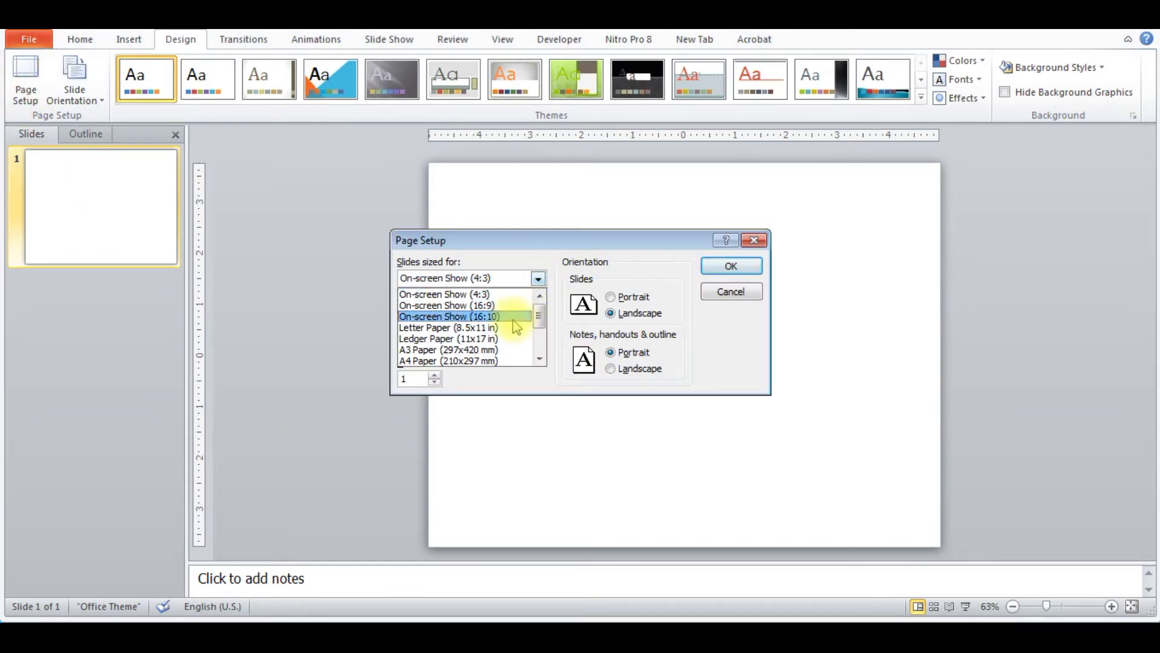
click(515, 307)
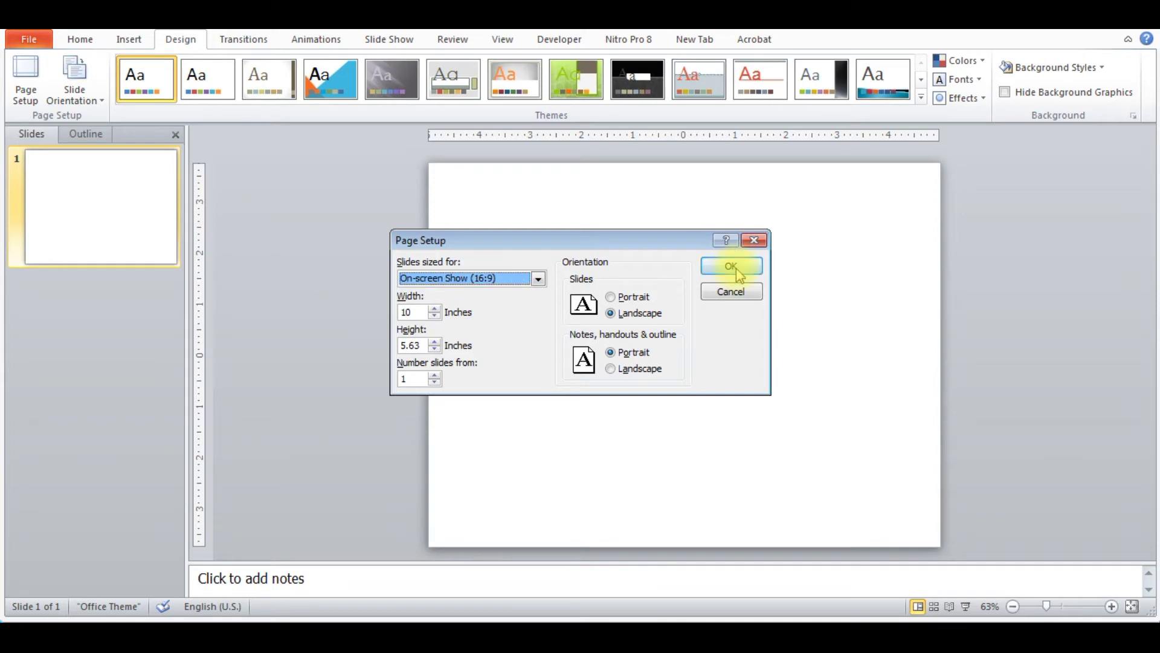
click(731, 267)
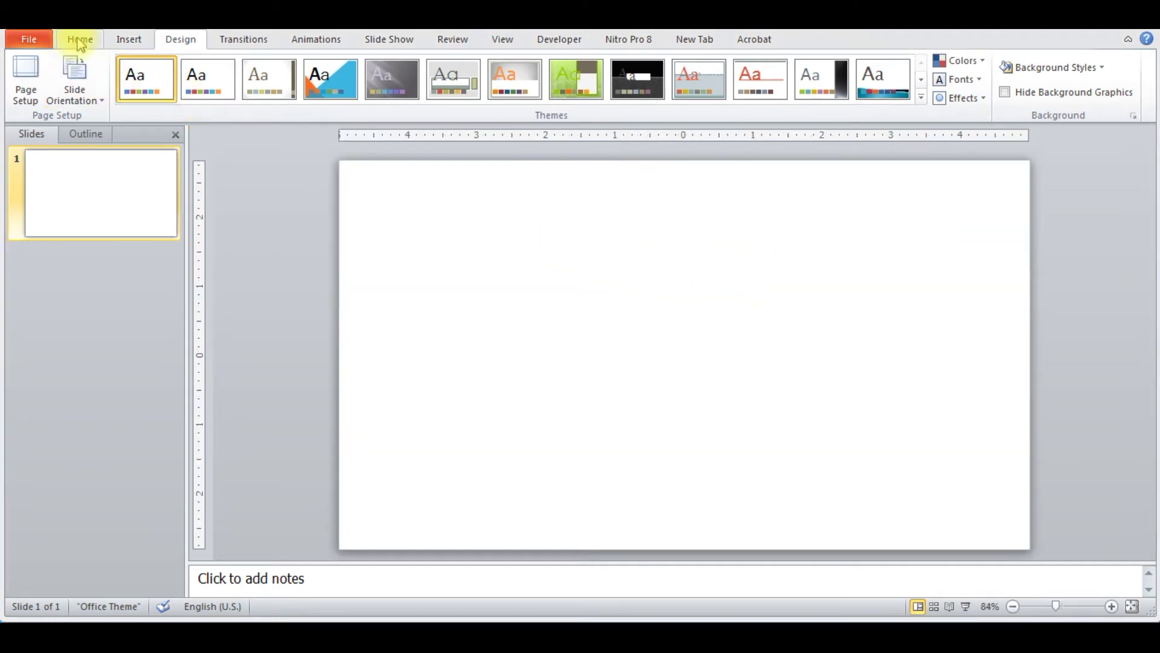
click(139, 42)
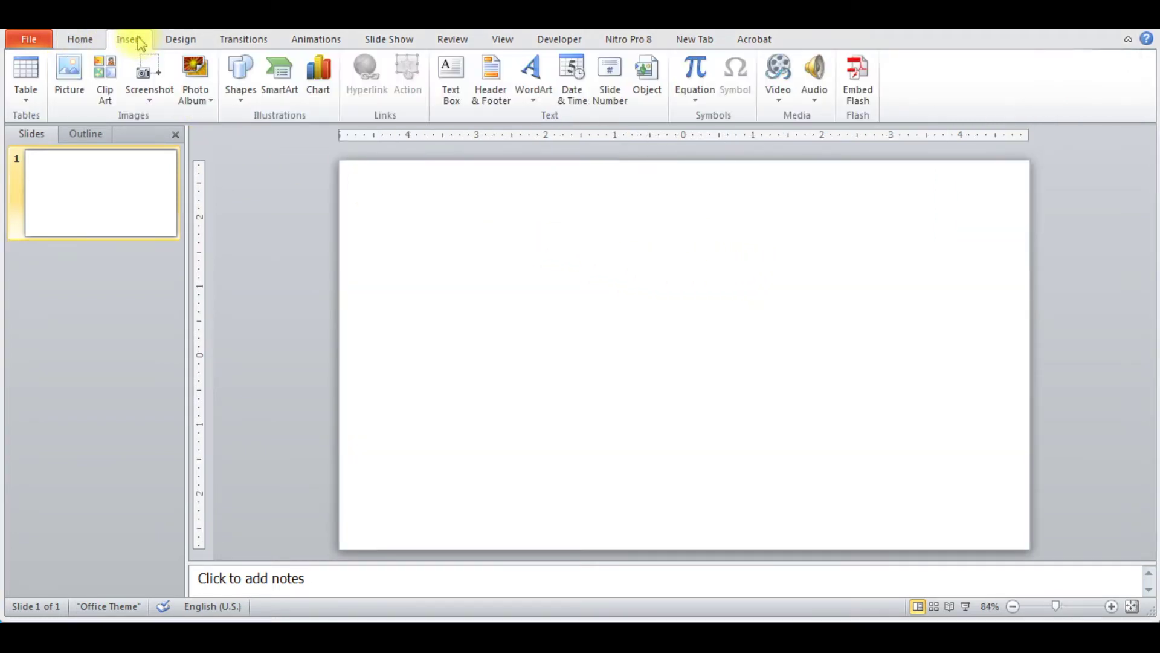
Insert both Image.jpg and Waterfall3.jpg onto the slide in one go
click(74, 90)
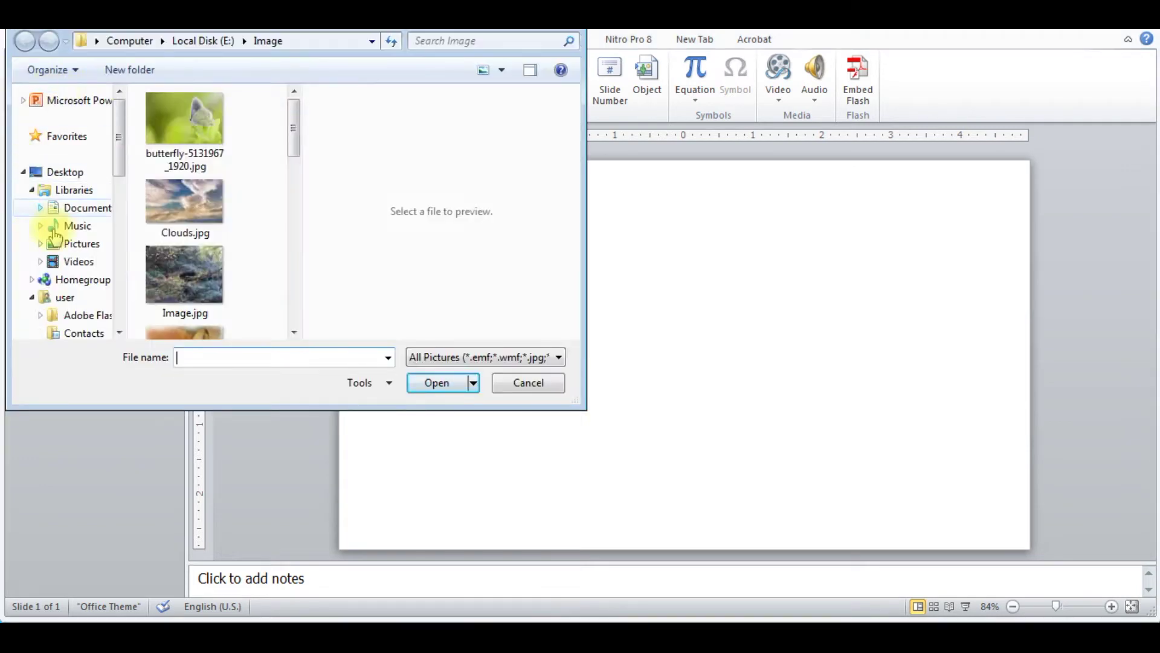
drag(295, 140, 295, 157)
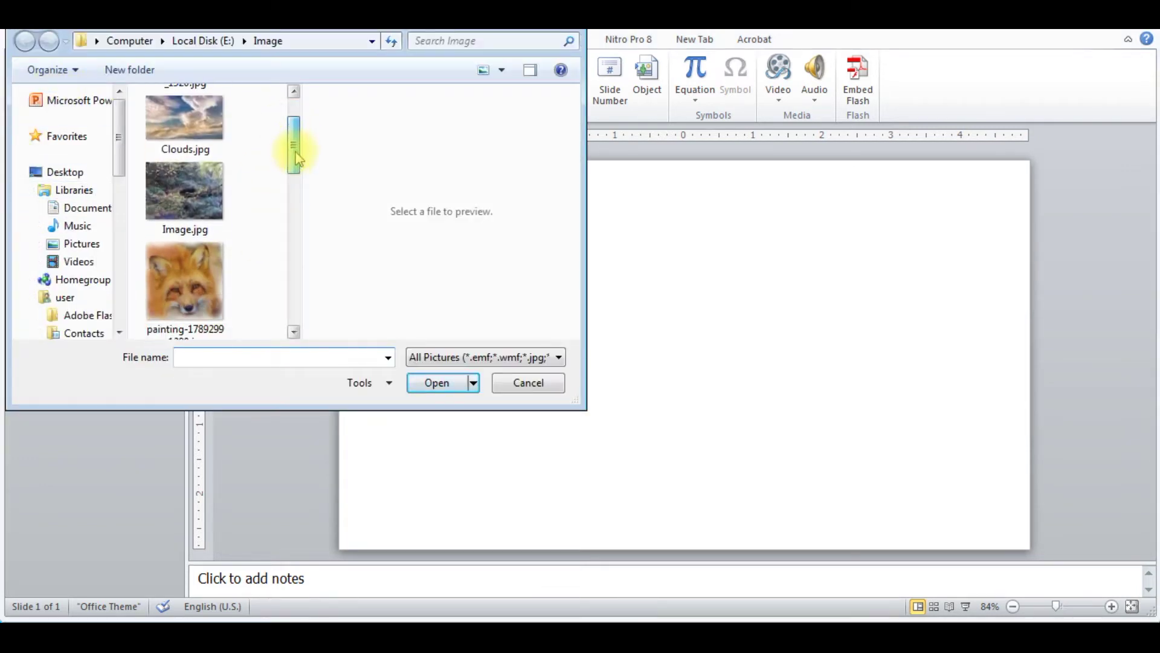
click(196, 202)
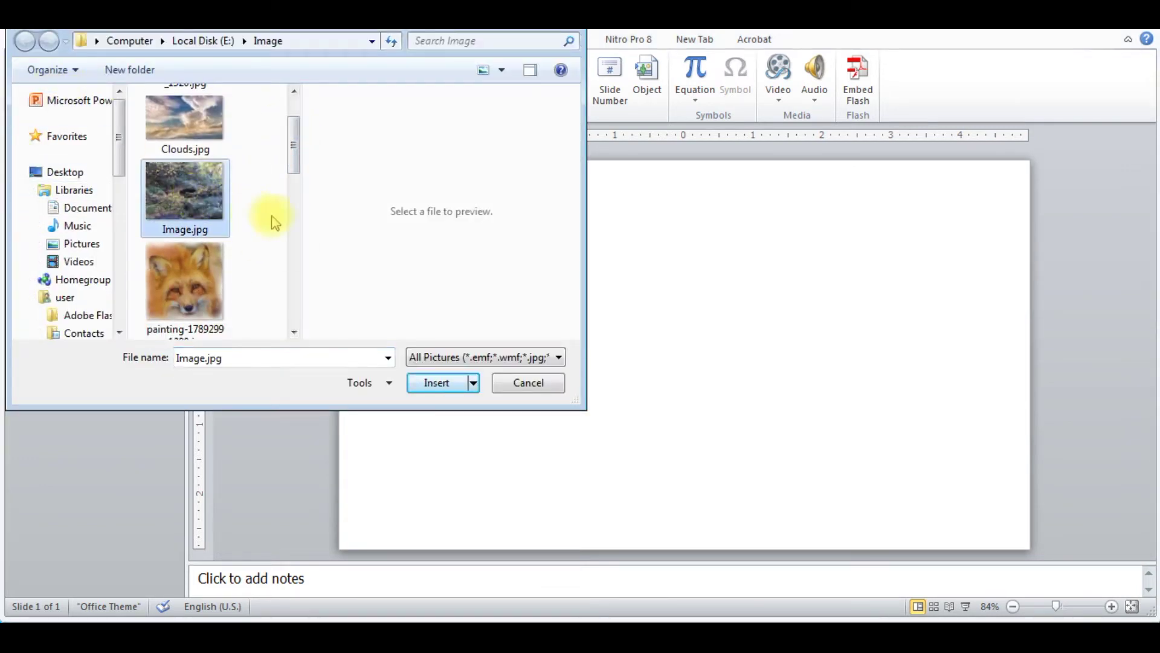
drag(296, 159, 280, 319)
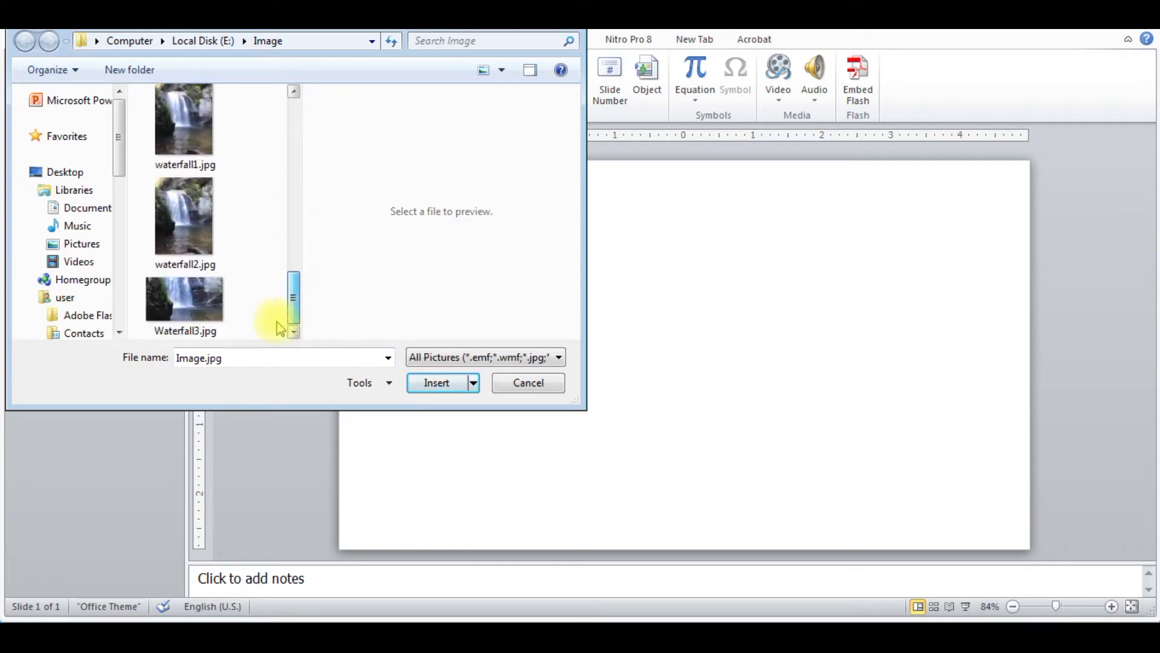
ctrl+click(181, 306)
click(436, 383)
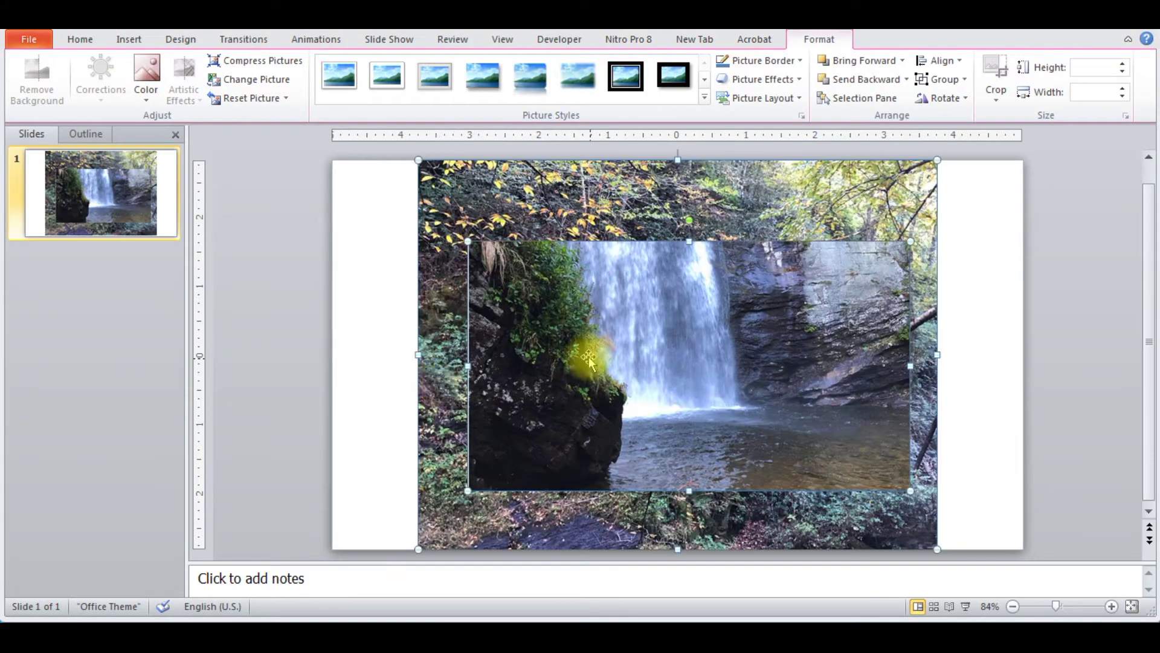
Crop the forest photo to a 16:9 aspect ratio
click(366, 235)
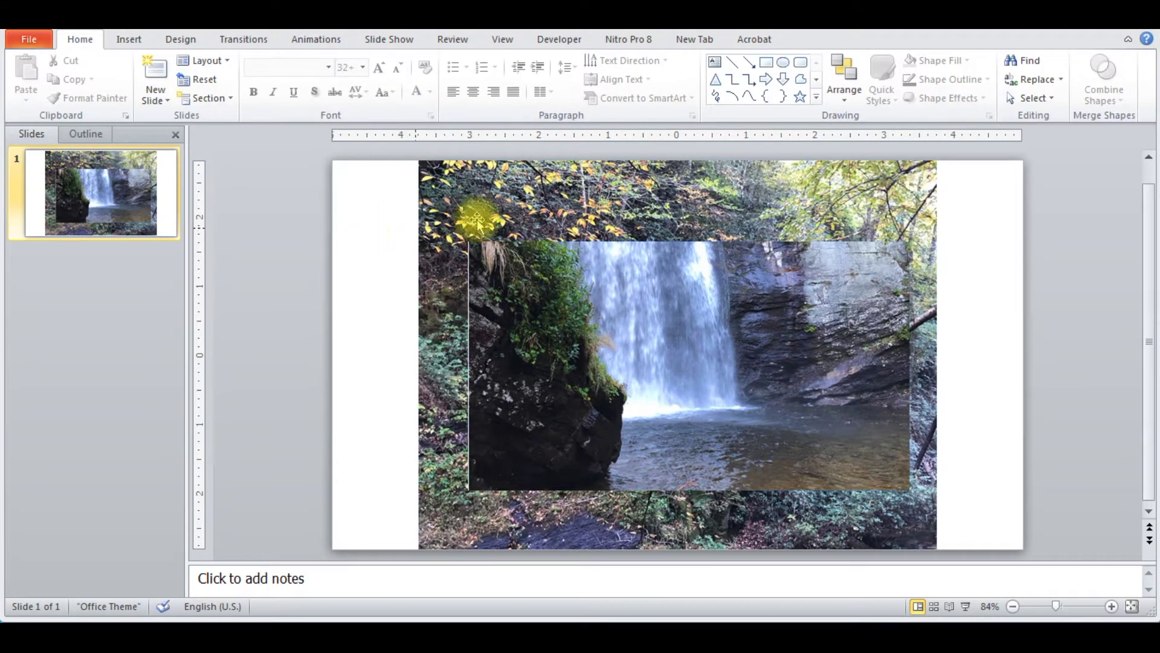
click(551, 201)
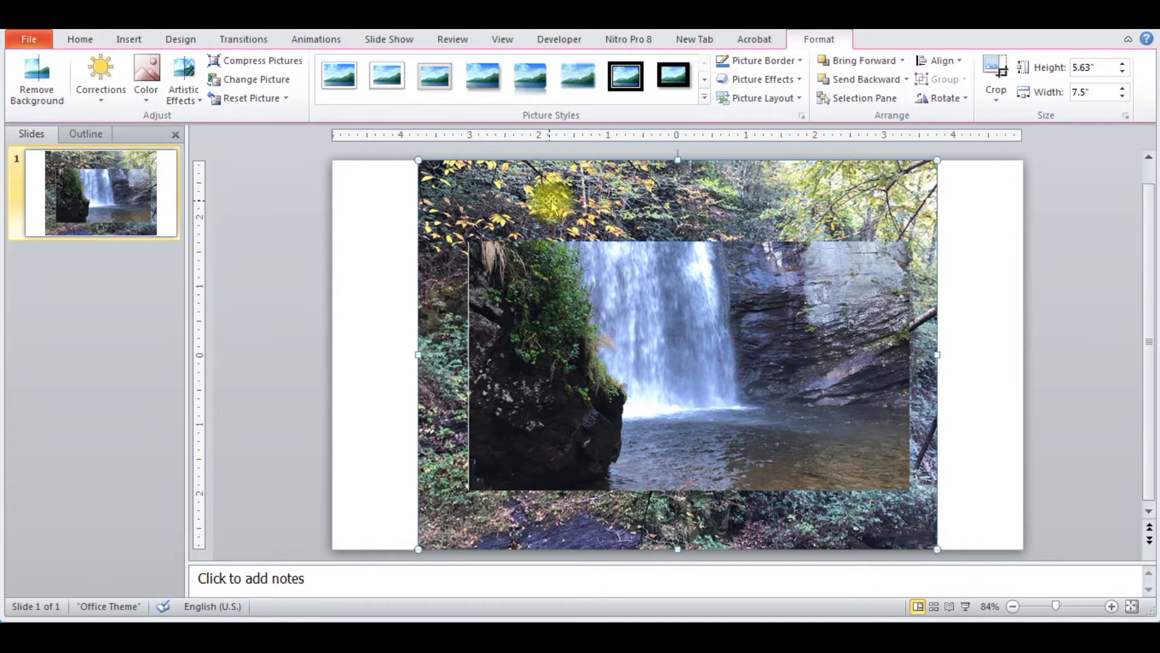
click(828, 41)
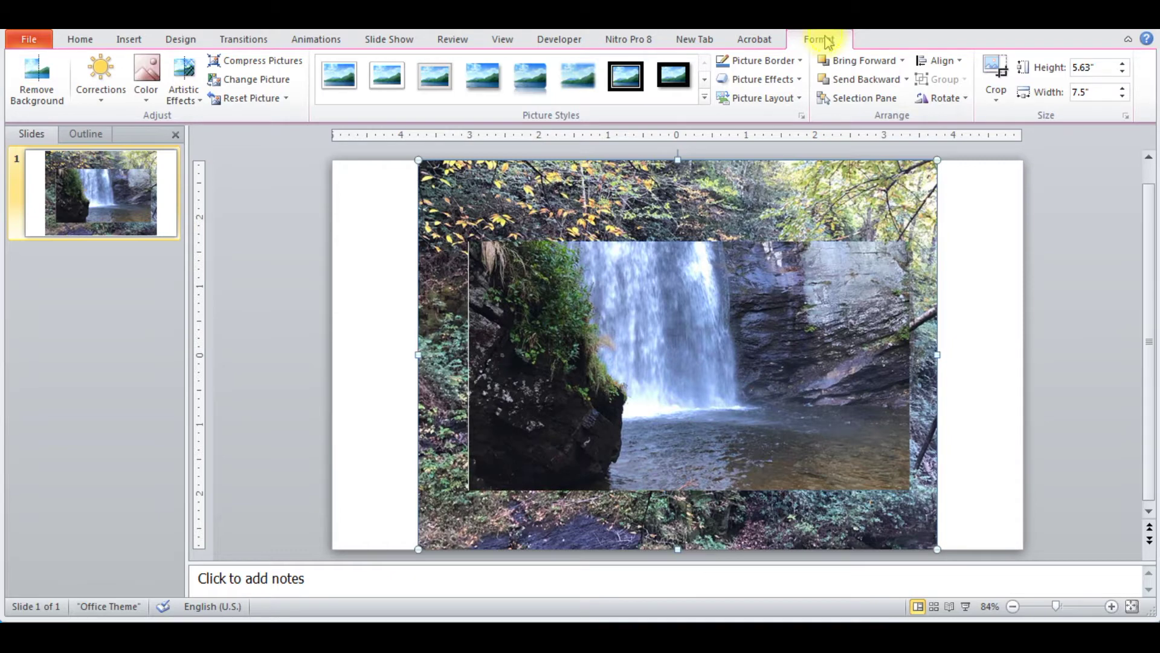
click(997, 103)
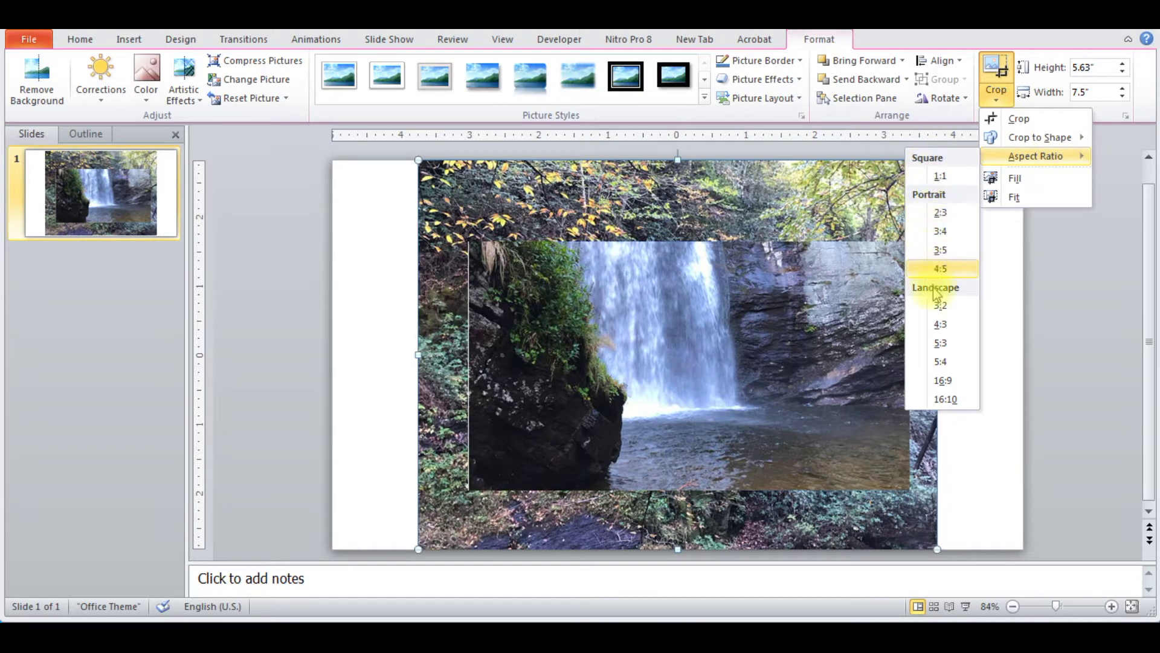
click(941, 380)
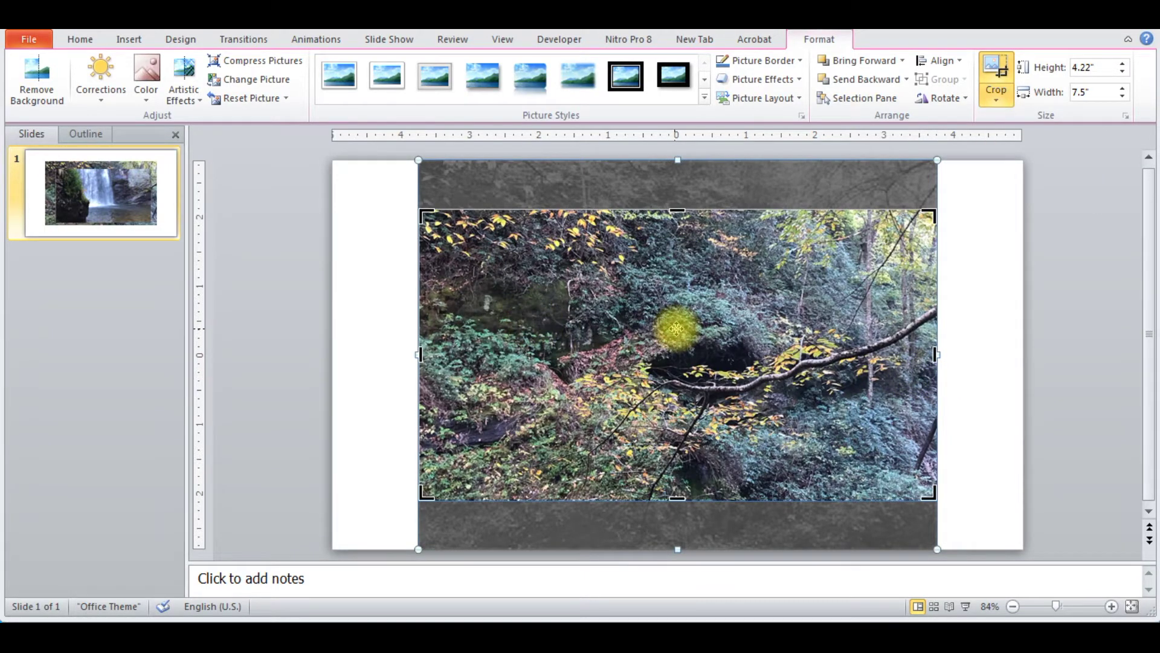
Move the waterfall photo lower and the forest photo toward the top-left
click(535, 314)
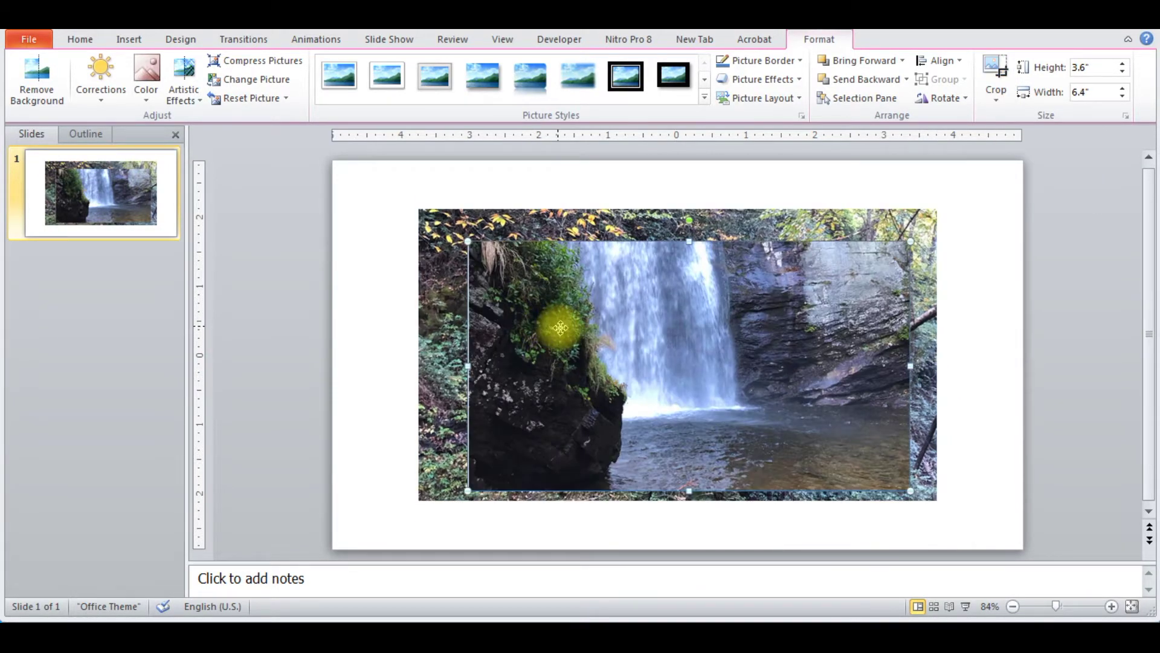
drag(561, 327, 574, 400)
drag(521, 302, 419, 234)
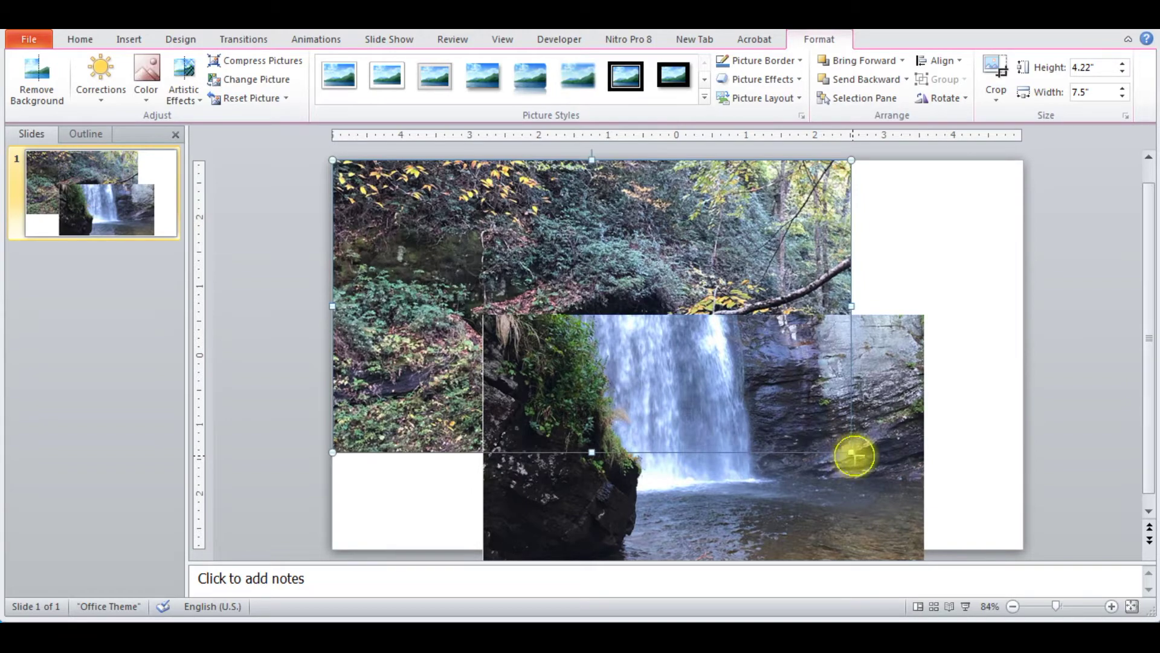
Resize the forest photo to the slide, then place and enlarge the waterfall photo to 9.98 × 5.62 inches
drag(854, 455, 1003, 544)
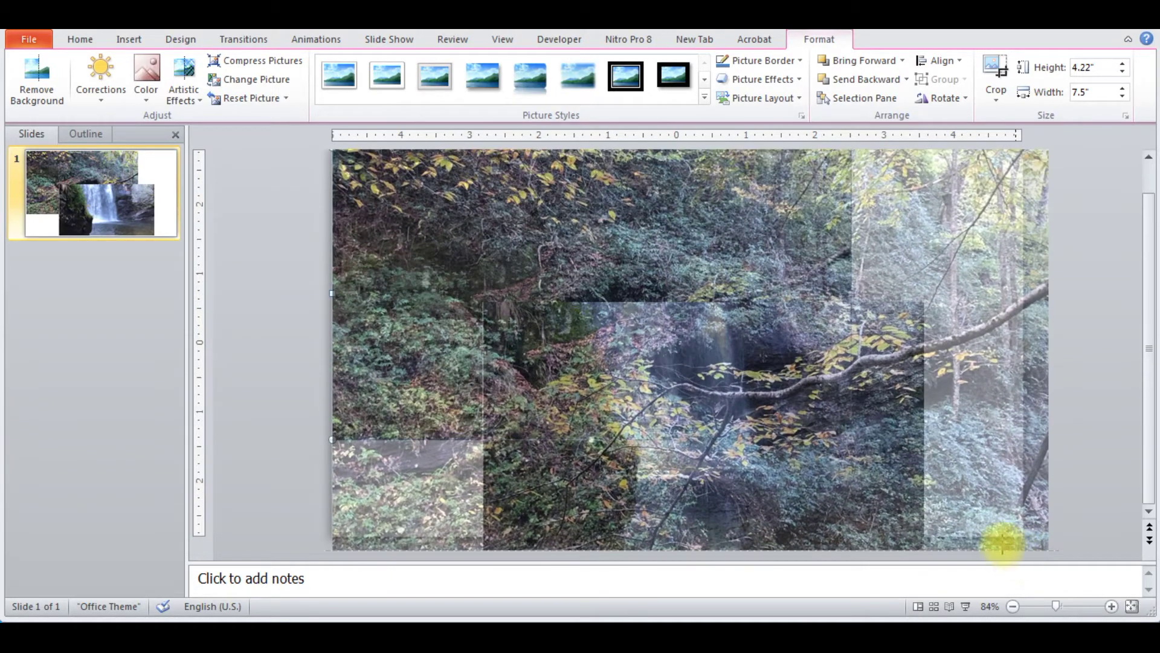
drag(1003, 544, 998, 536)
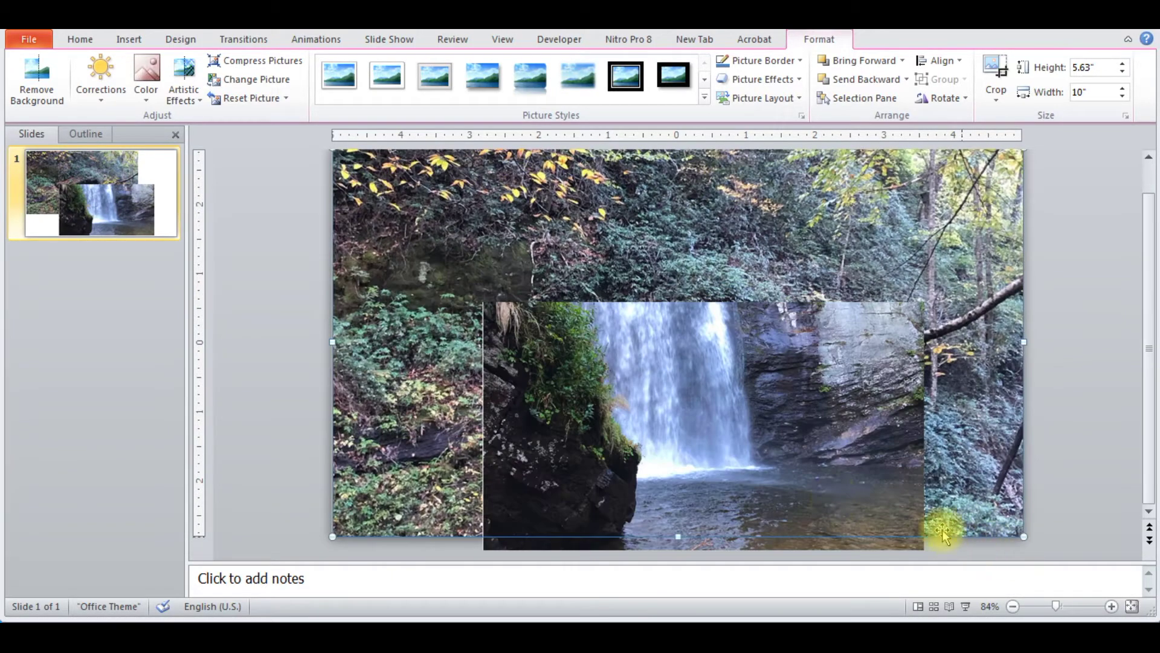
click(669, 458)
drag(671, 459, 518, 303)
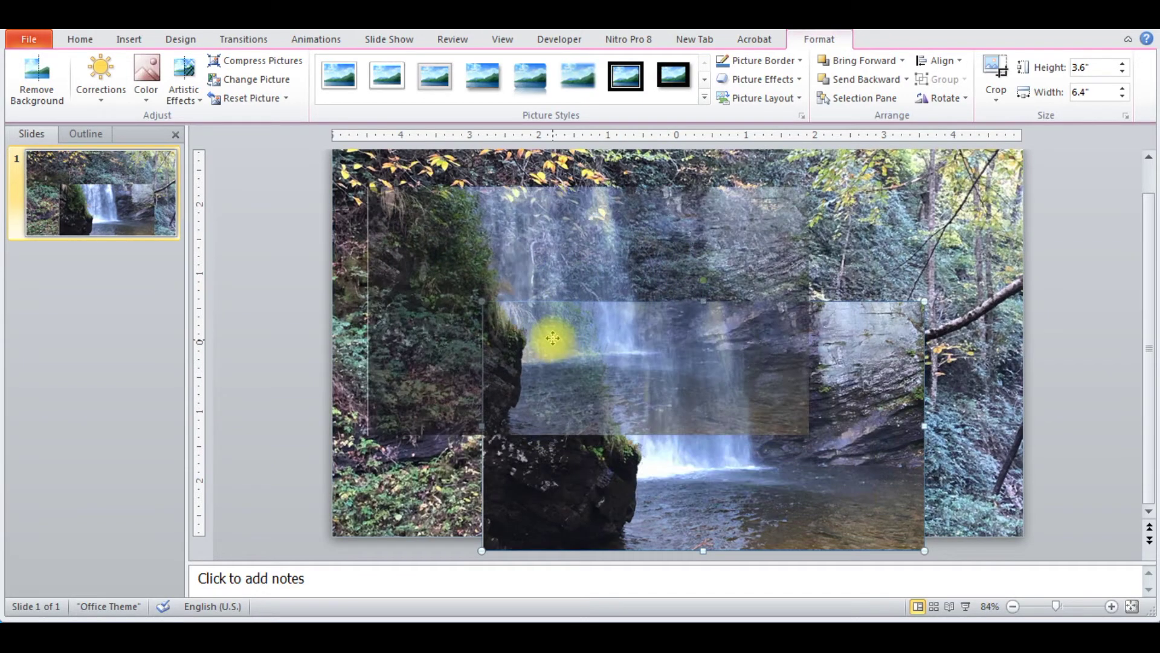
drag(519, 303, 518, 303)
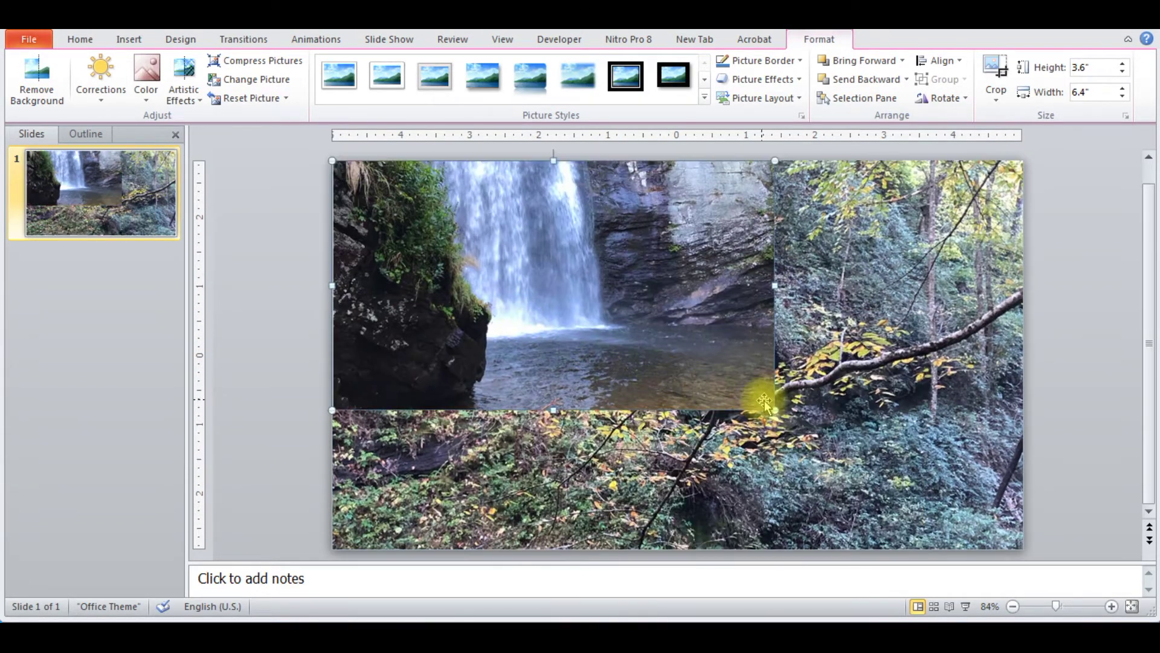
mouse_move(773, 410)
mouse_down()
mouse_move(865, 484)
mouse_move(1003, 565)
mouse_move(978, 545)
mouse_up()
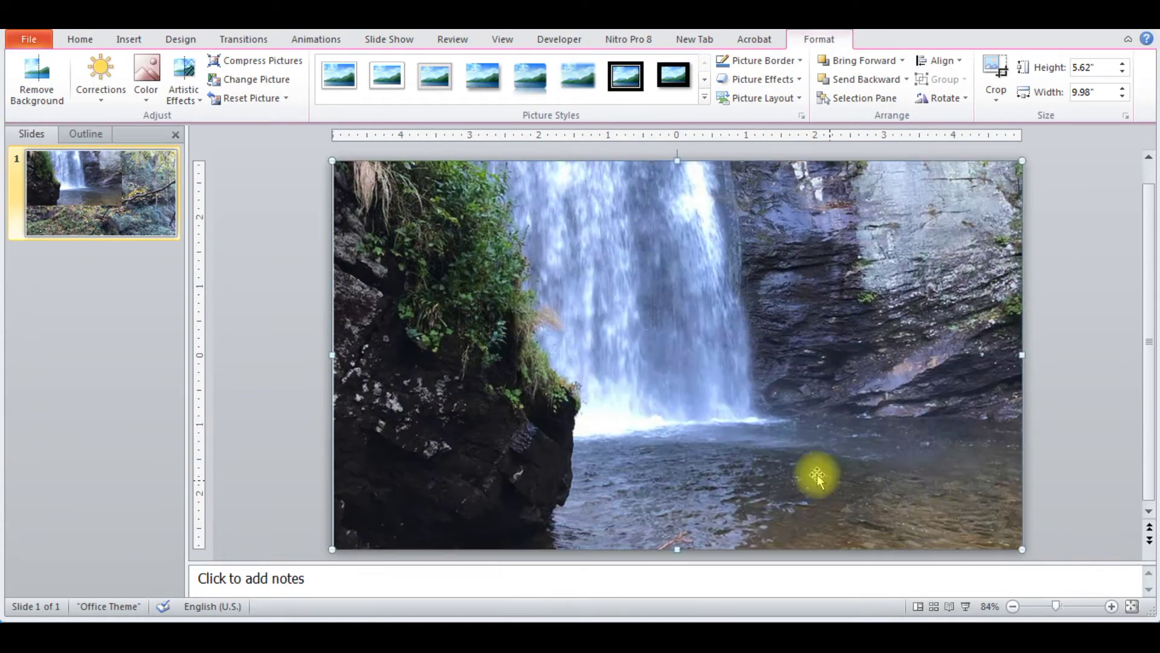
drag(630, 326, 627, 547)
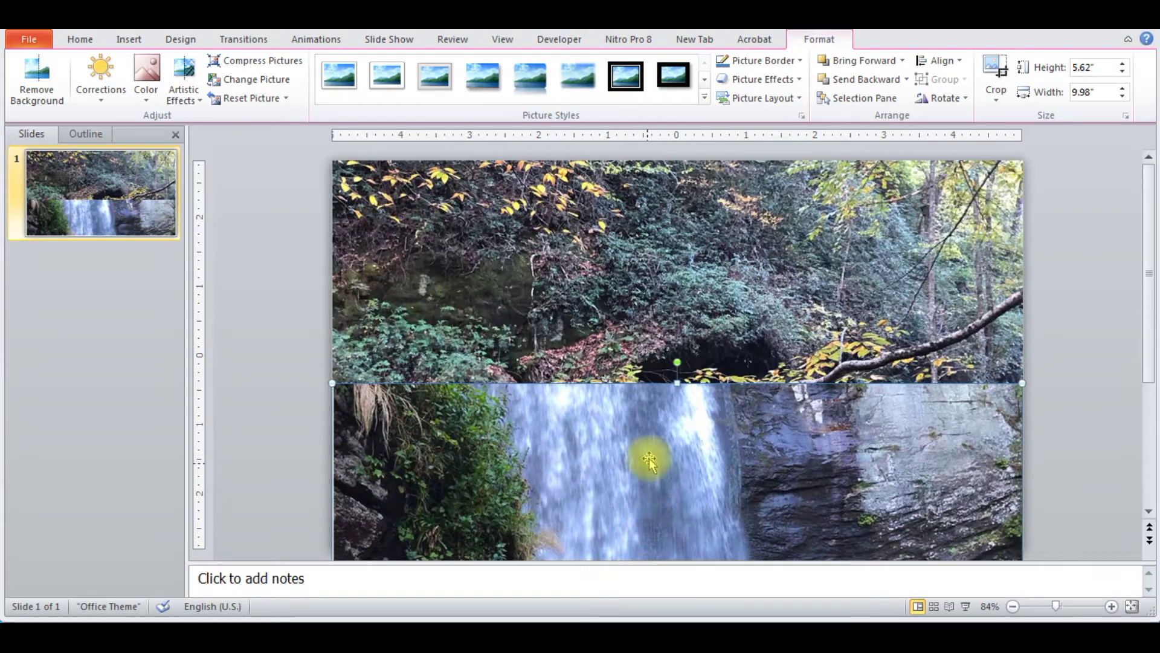
Drag the waterfall photo down to sit just below the slide's bottom edge, adjusting zoom
drag(648, 446, 647, 554)
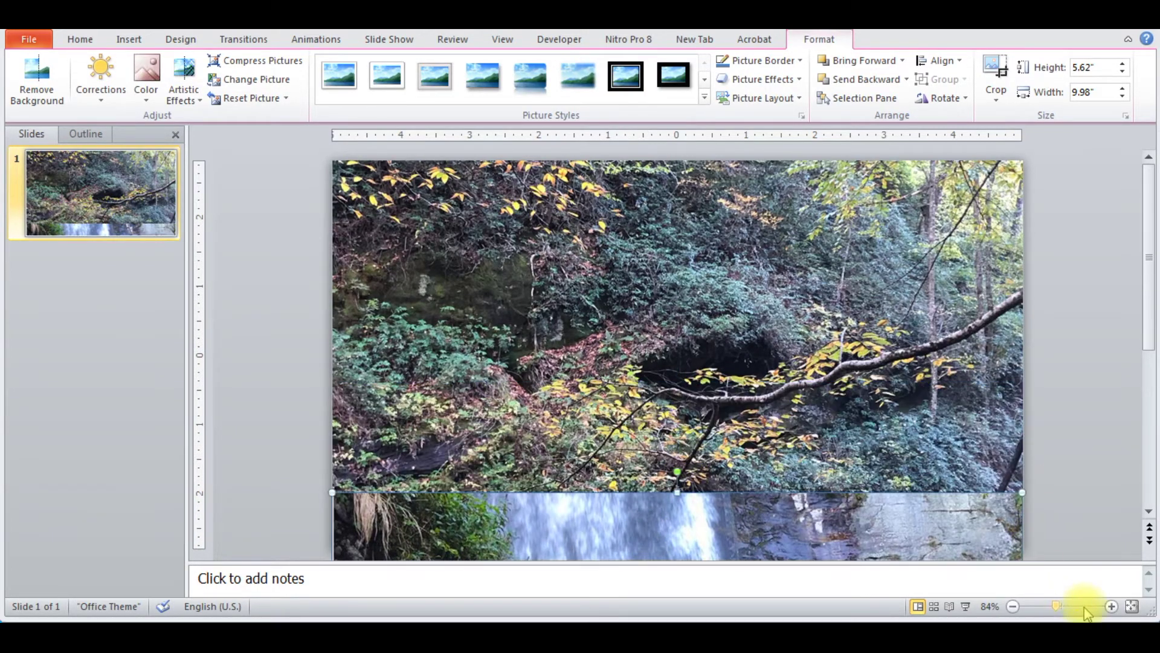
drag(1056, 606, 1047, 606)
mouse_move(730, 326)
mouse_down()
mouse_move(718, 487)
mouse_move(661, 352)
mouse_up()
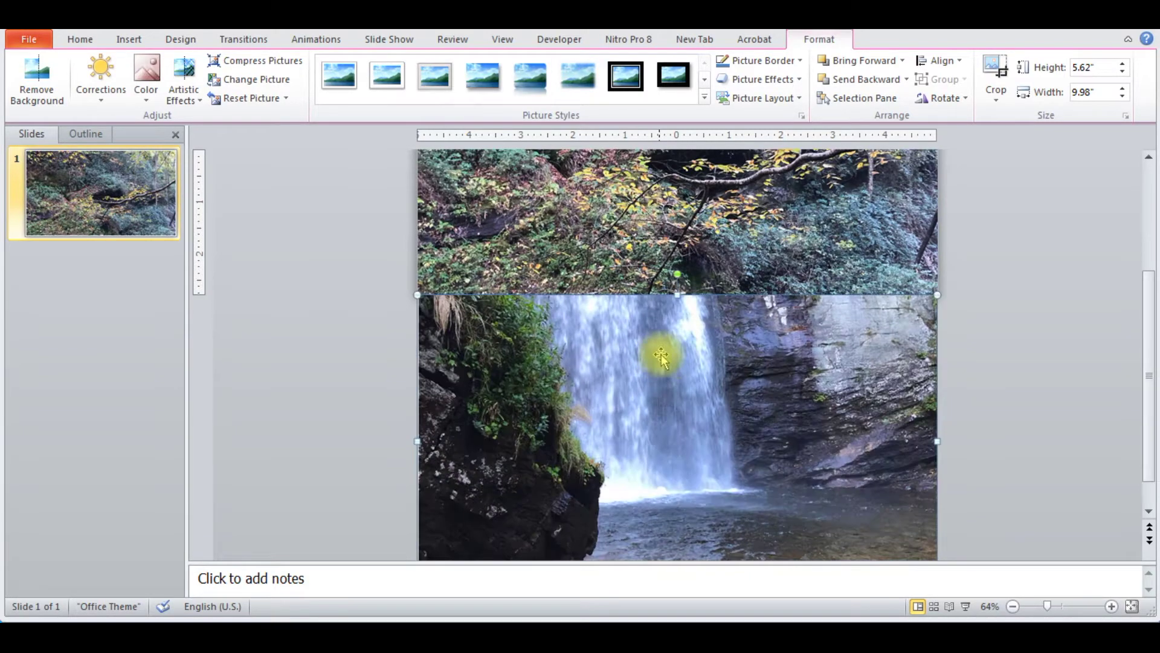
drag(1046, 604, 1053, 606)
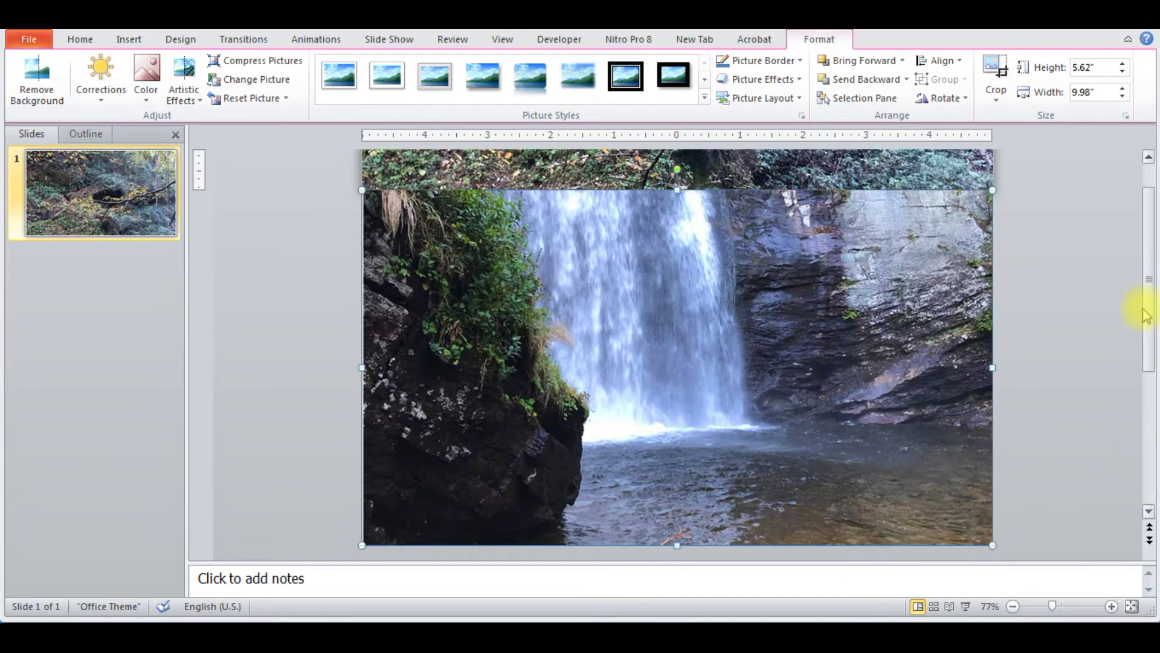
click(1136, 302)
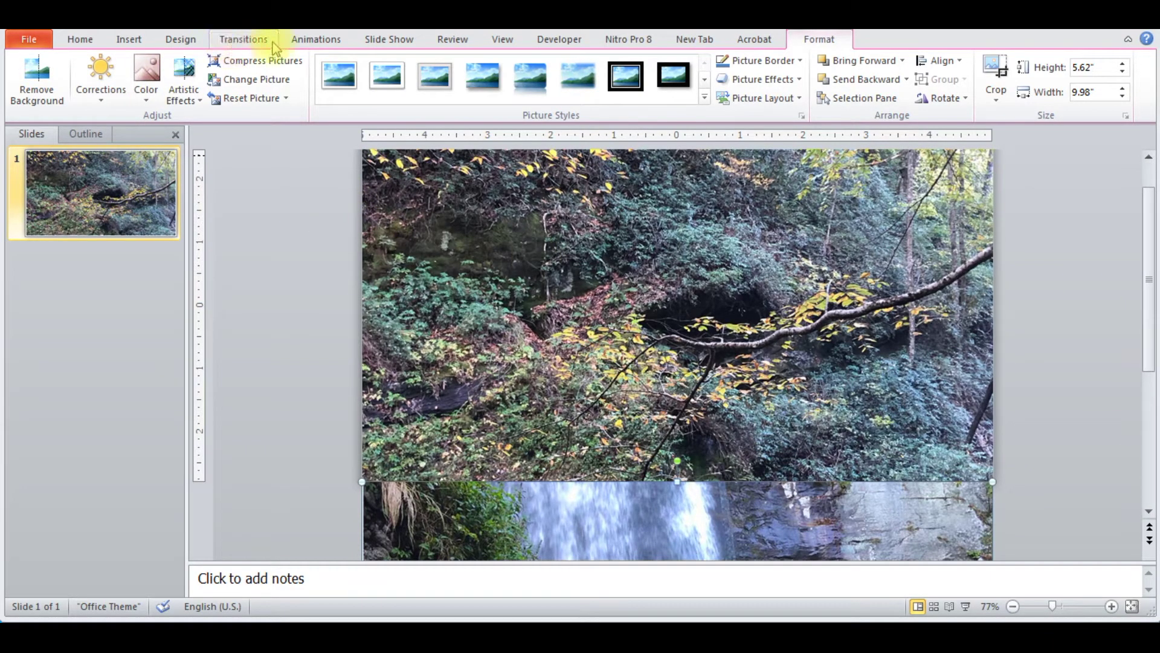
Show the Animation Pane and apply a Lines motion path to the forest photo
click(307, 42)
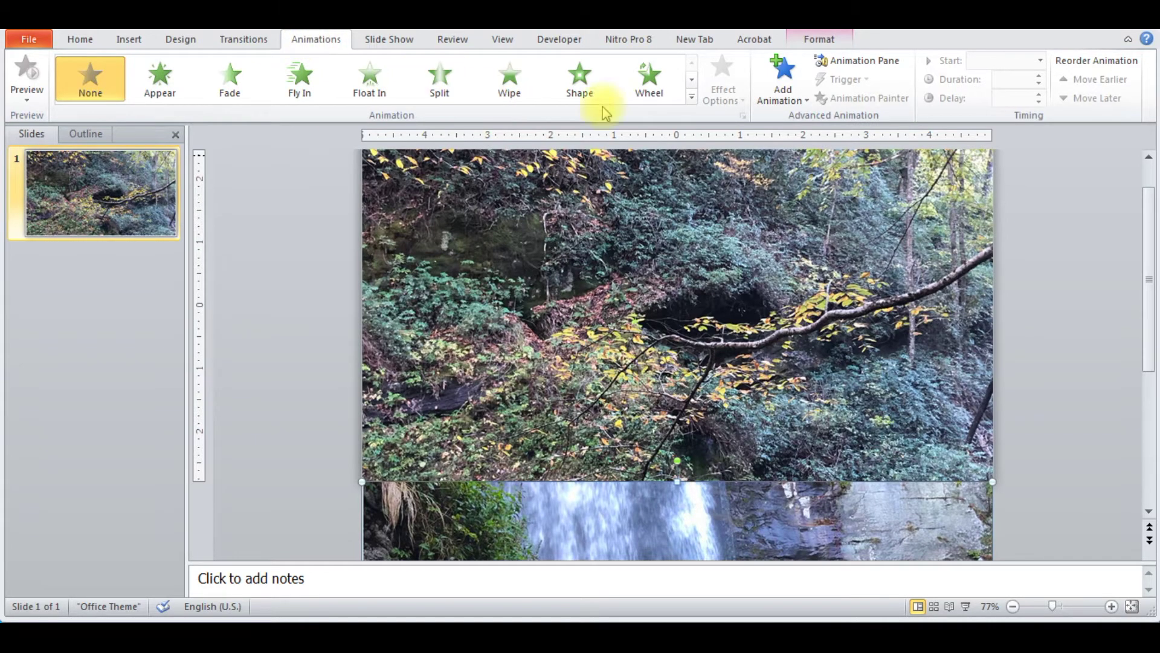
click(858, 61)
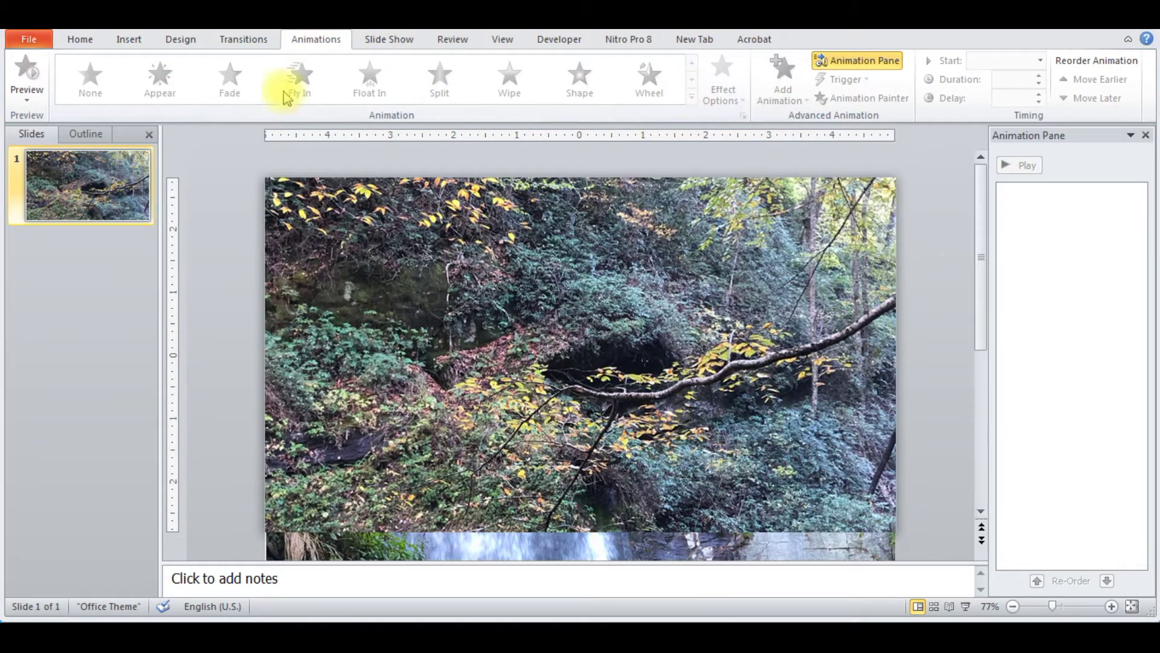
click(311, 277)
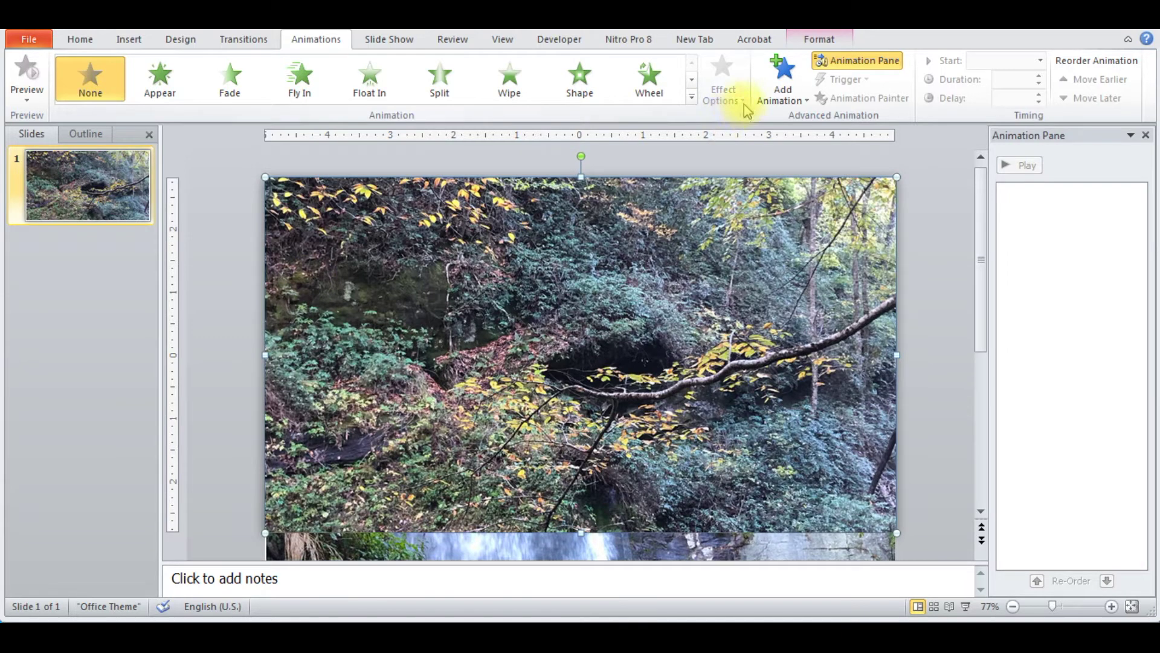
click(692, 102)
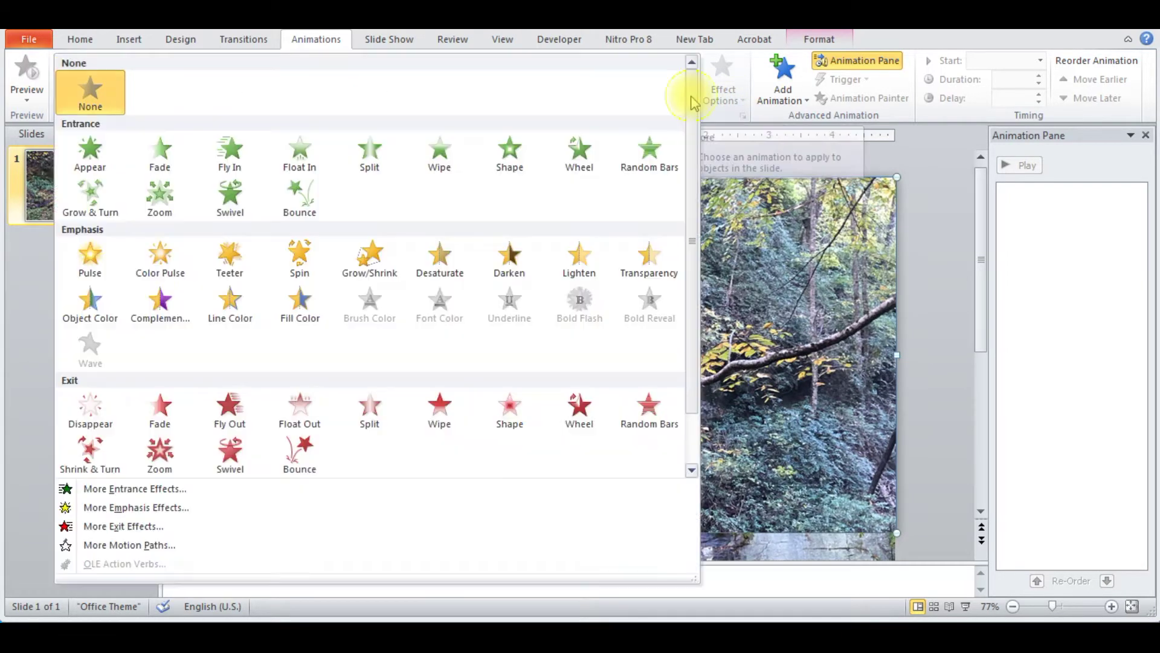
drag(694, 103, 693, 242)
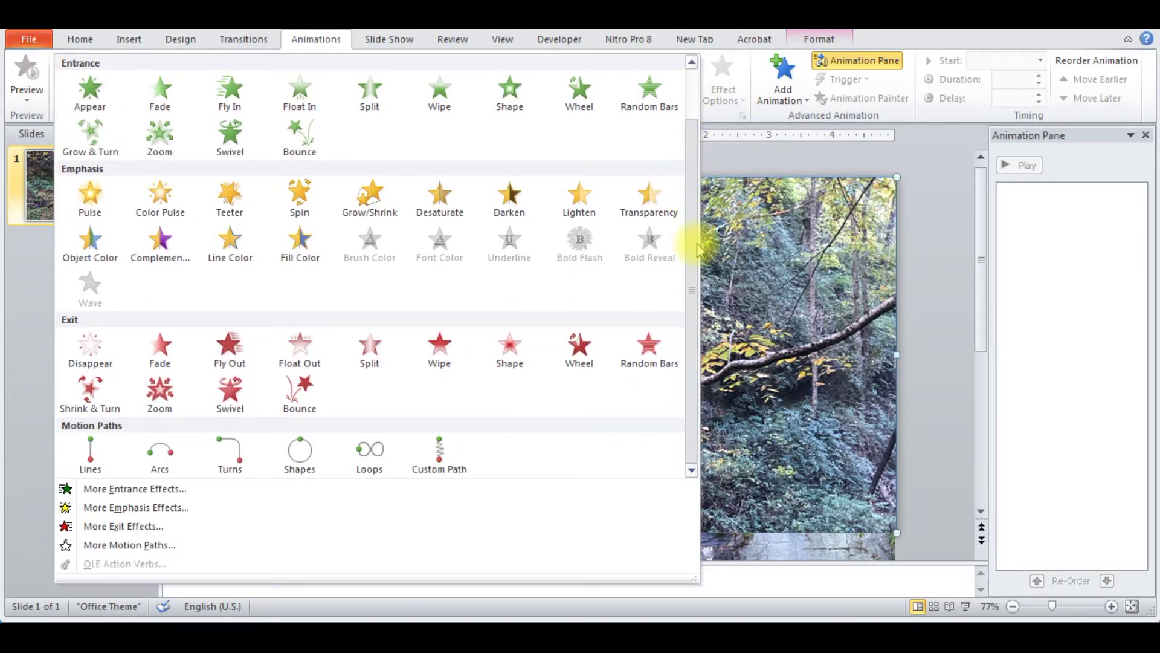
click(97, 456)
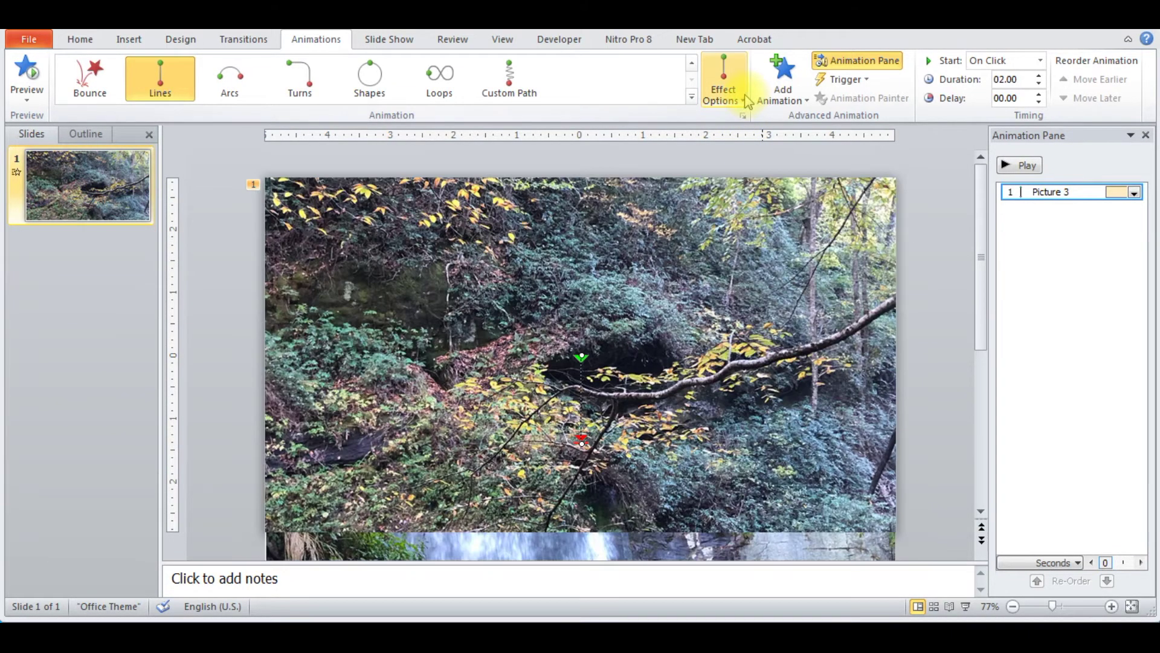
click(744, 100)
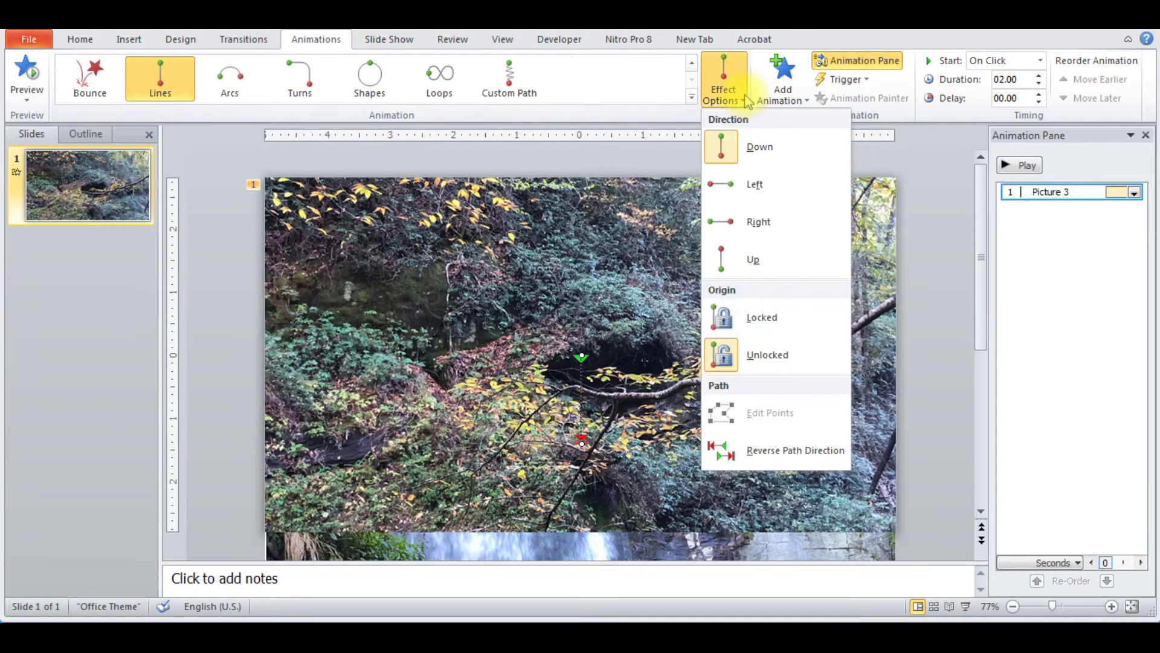
Set the forest photo's Lines path direction to Up and stretch its end upward
click(744, 256)
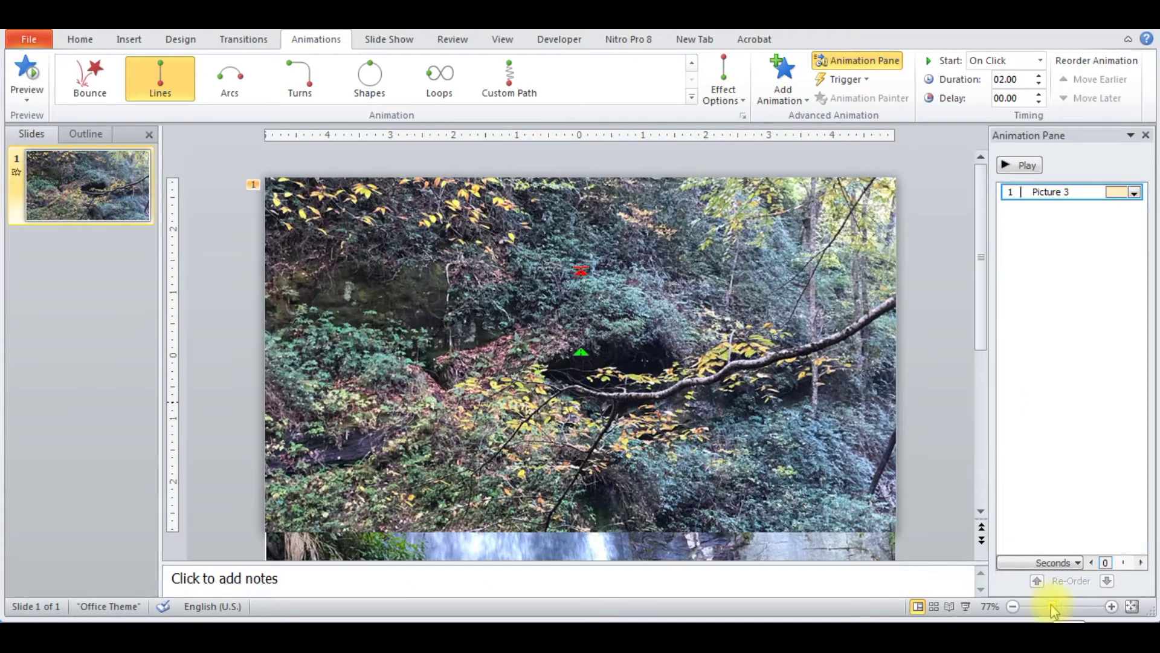
drag(1052, 607, 1041, 607)
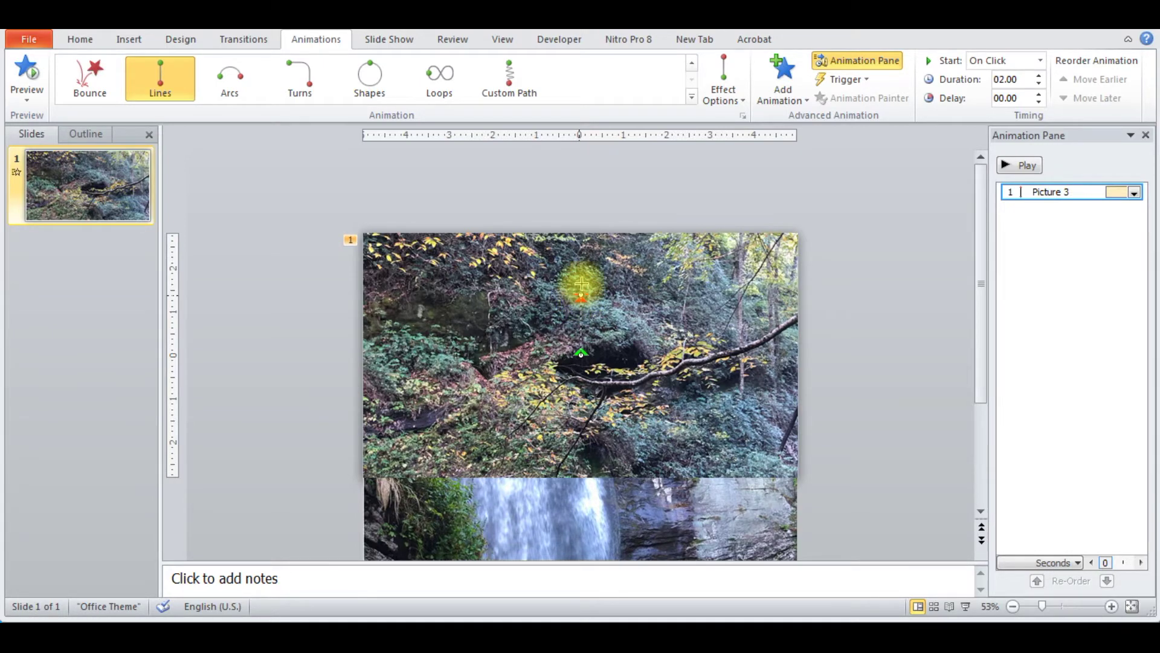
drag(579, 294, 581, 246)
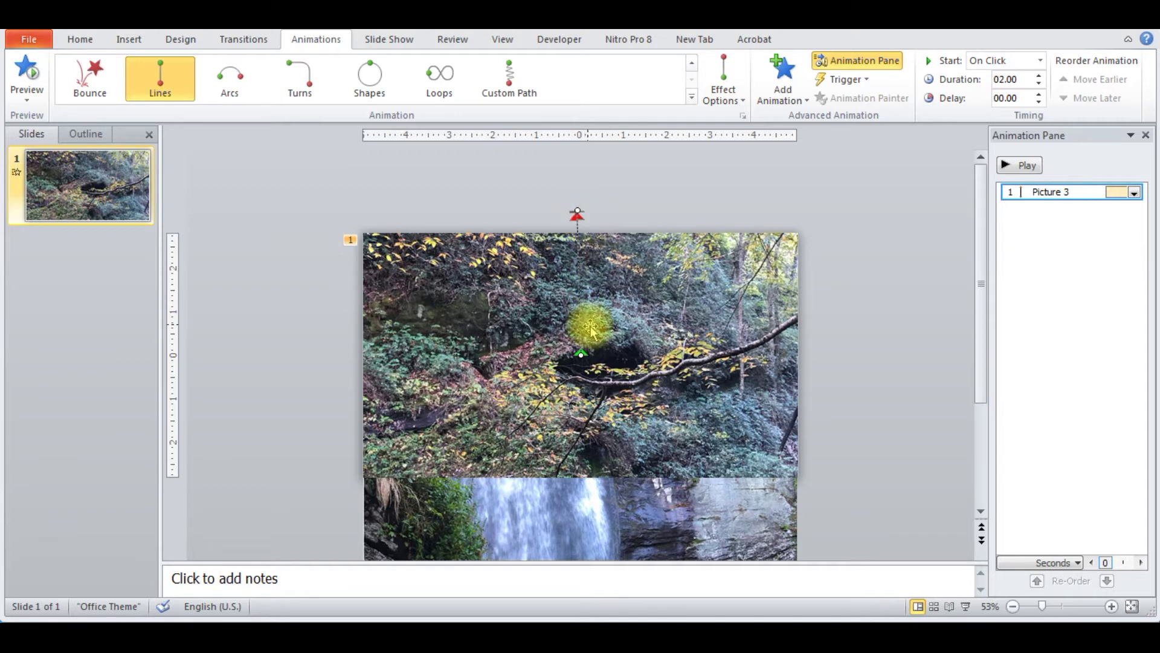
Place the path's end just above the slide and preview the forest photo sliding up
drag(580, 208, 581, 211)
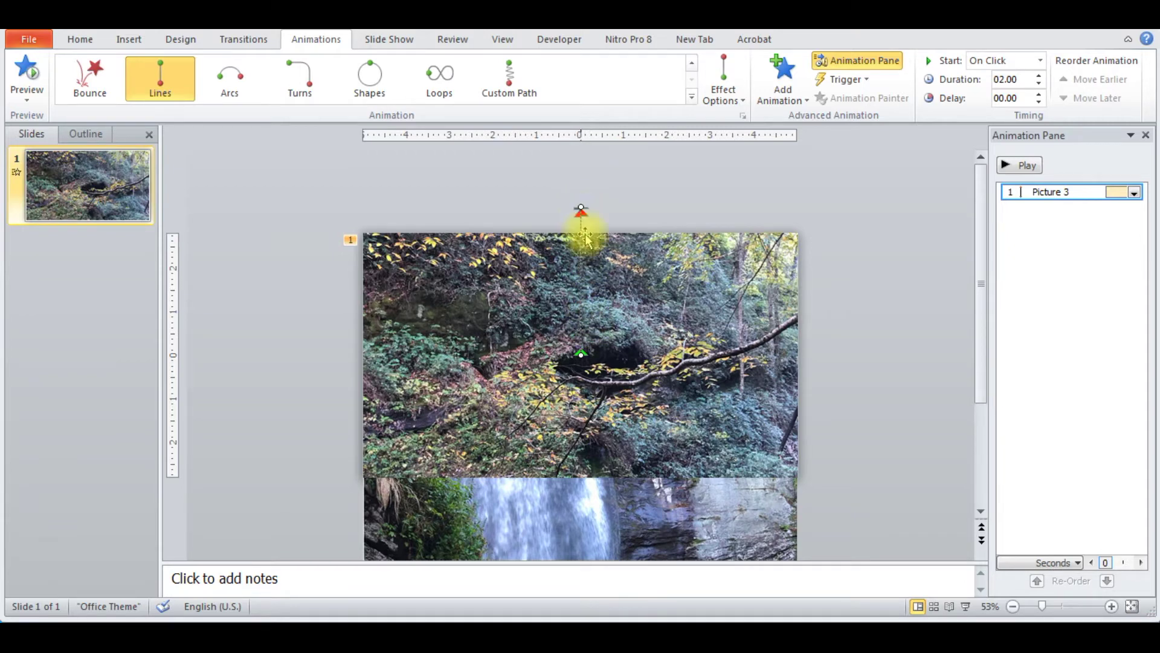
click(947, 202)
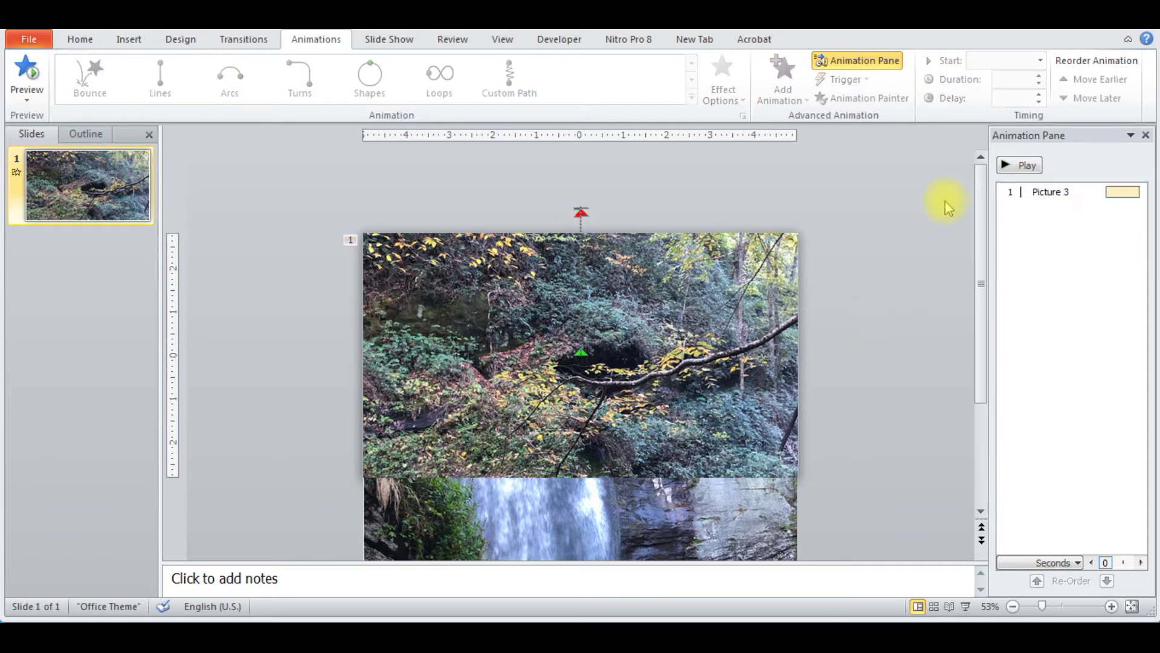
click(1007, 165)
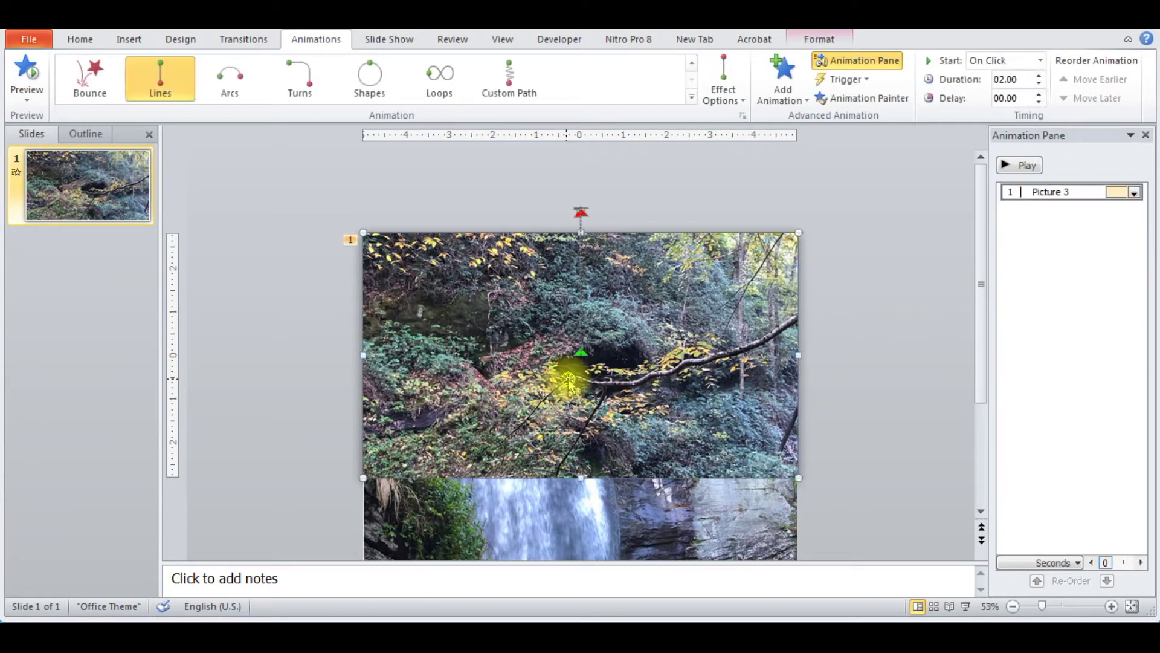
Copy the forest photo's upward Lines animation onto the waterfall photo with Animation Painter
double_click(570, 379)
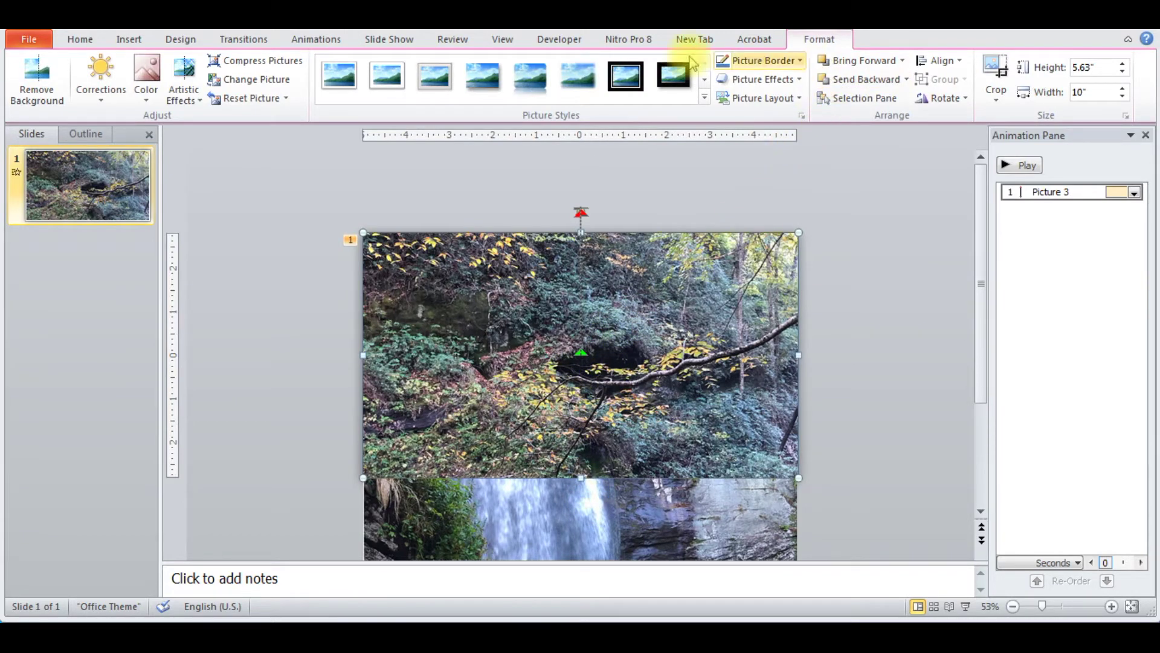
click(305, 40)
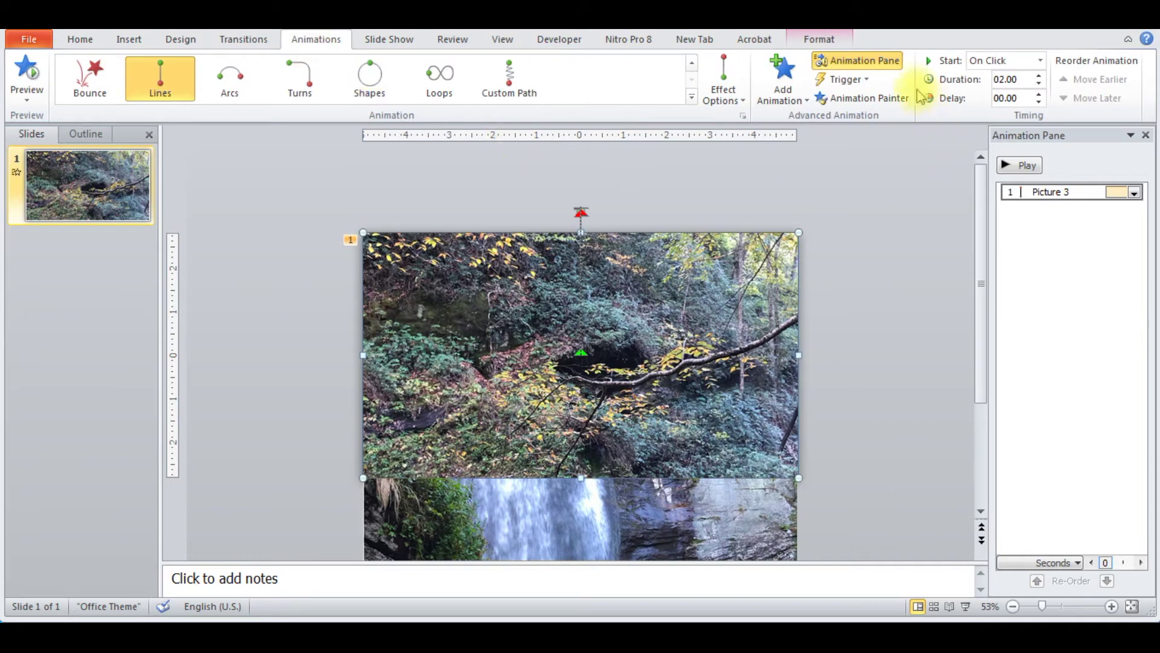
click(871, 101)
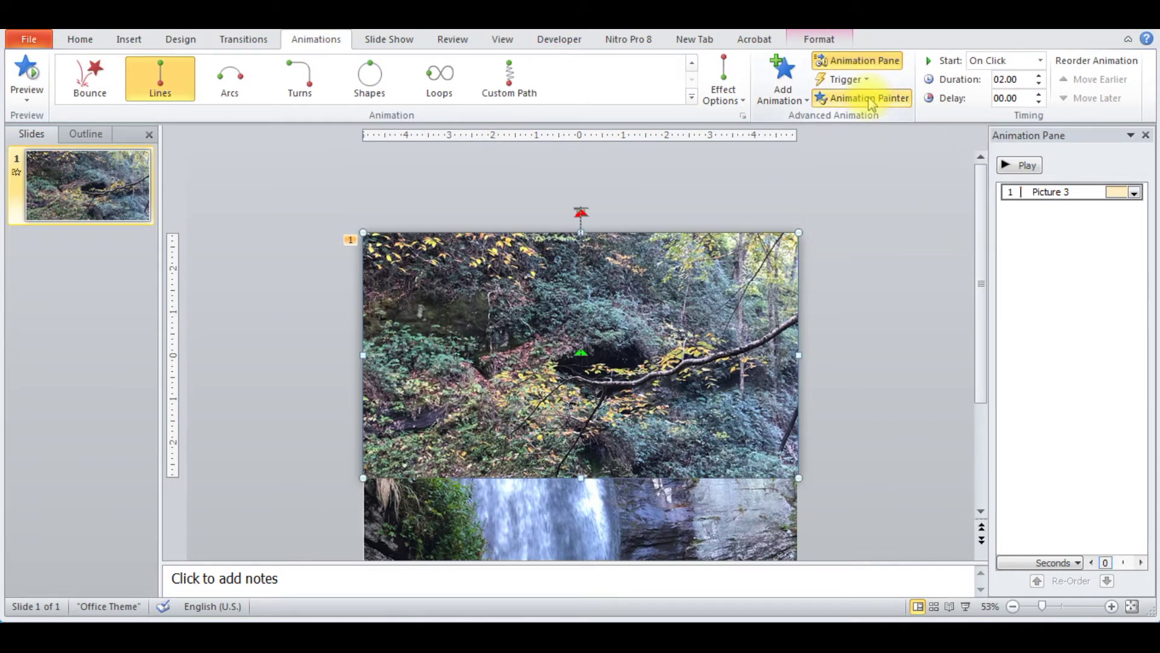
click(615, 527)
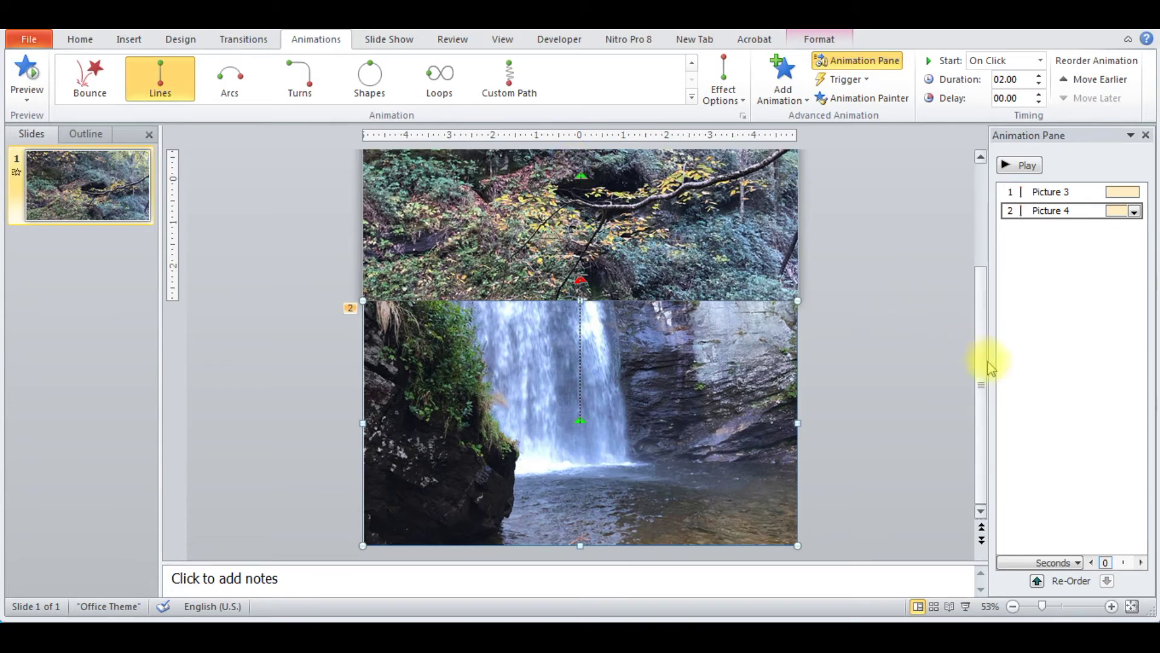
drag(987, 361, 978, 240)
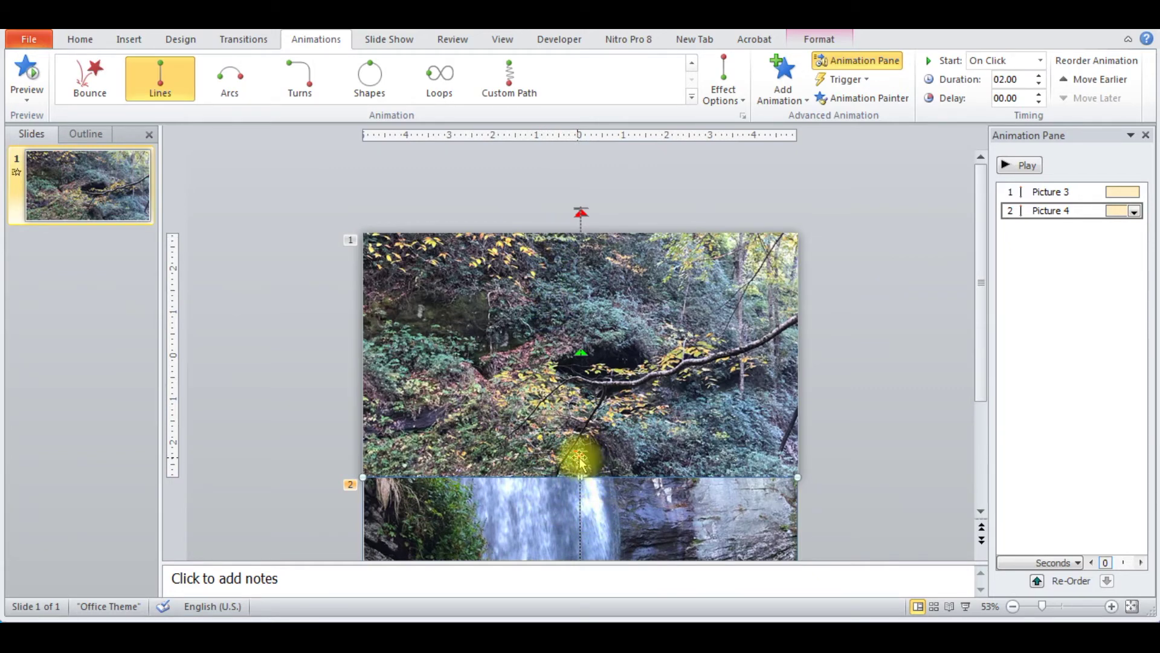
click(578, 454)
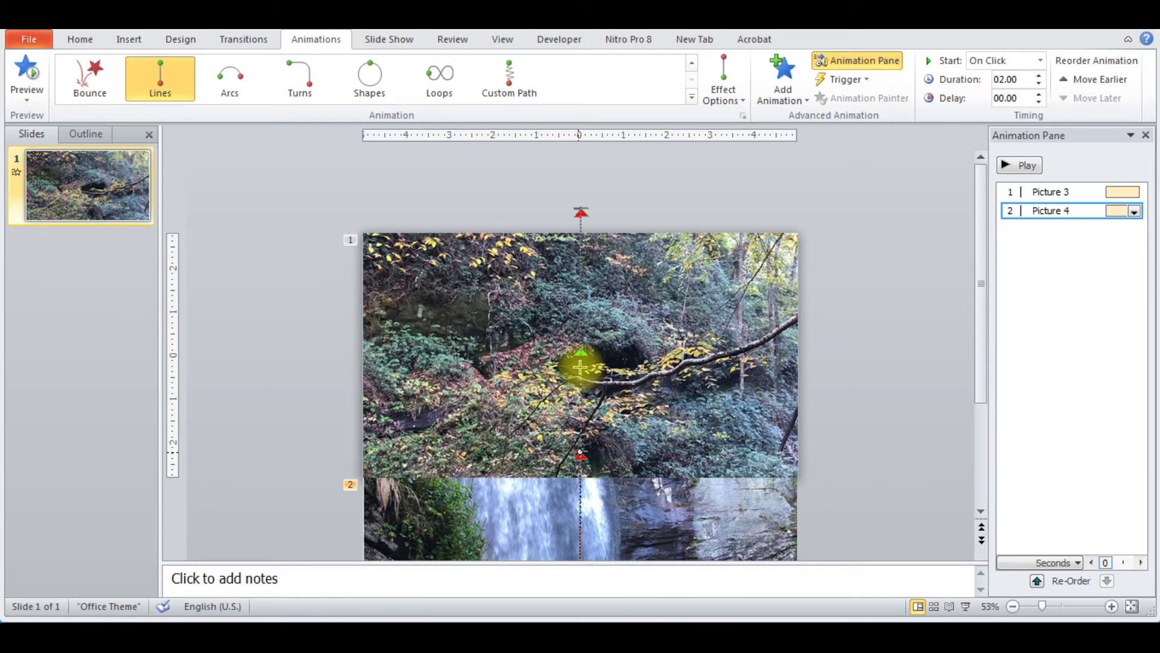
click(852, 450)
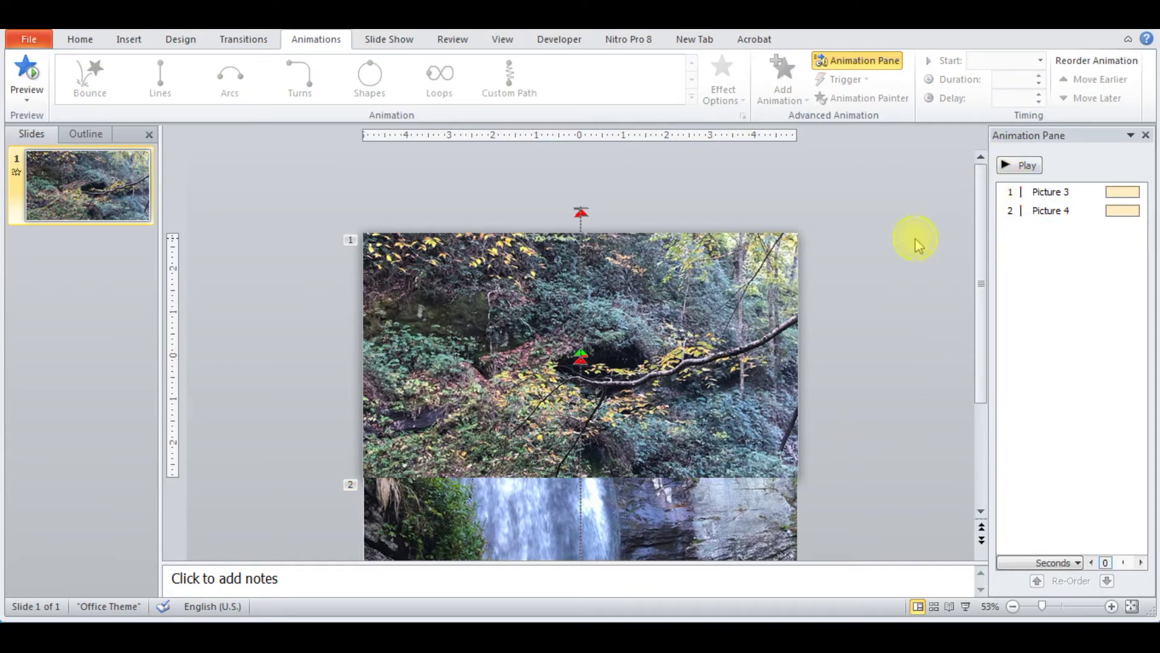
click(1005, 165)
Set the waterfall animation's Smooth start and Smooth end to 0 sec
click(1106, 193)
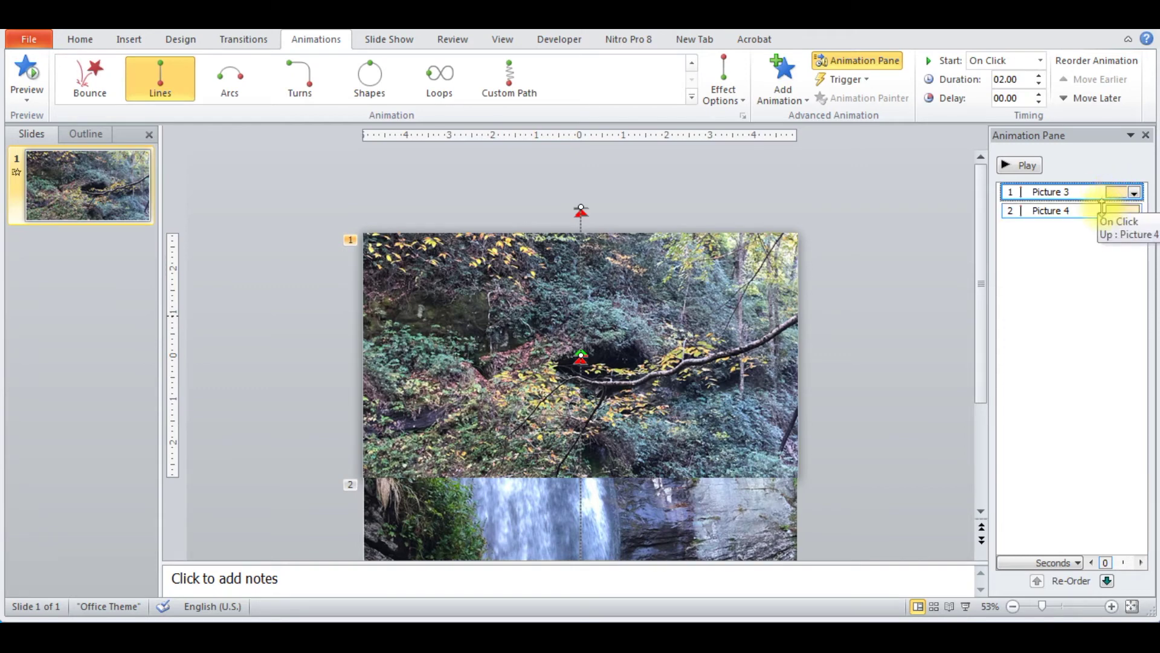
click(1103, 210)
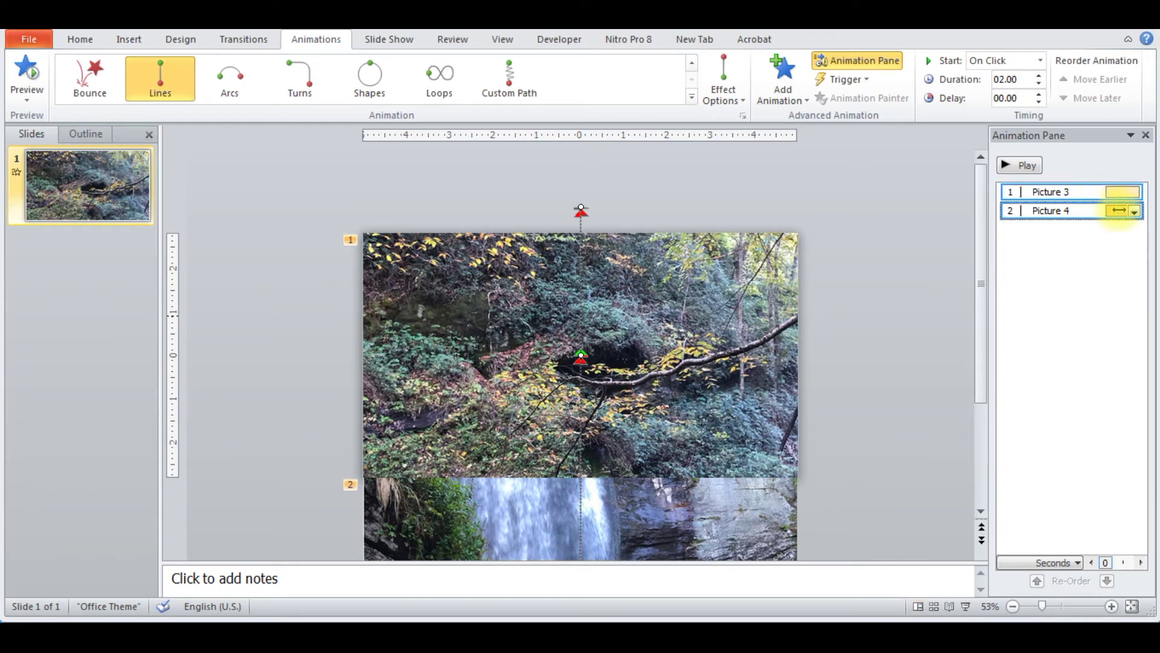
click(1133, 212)
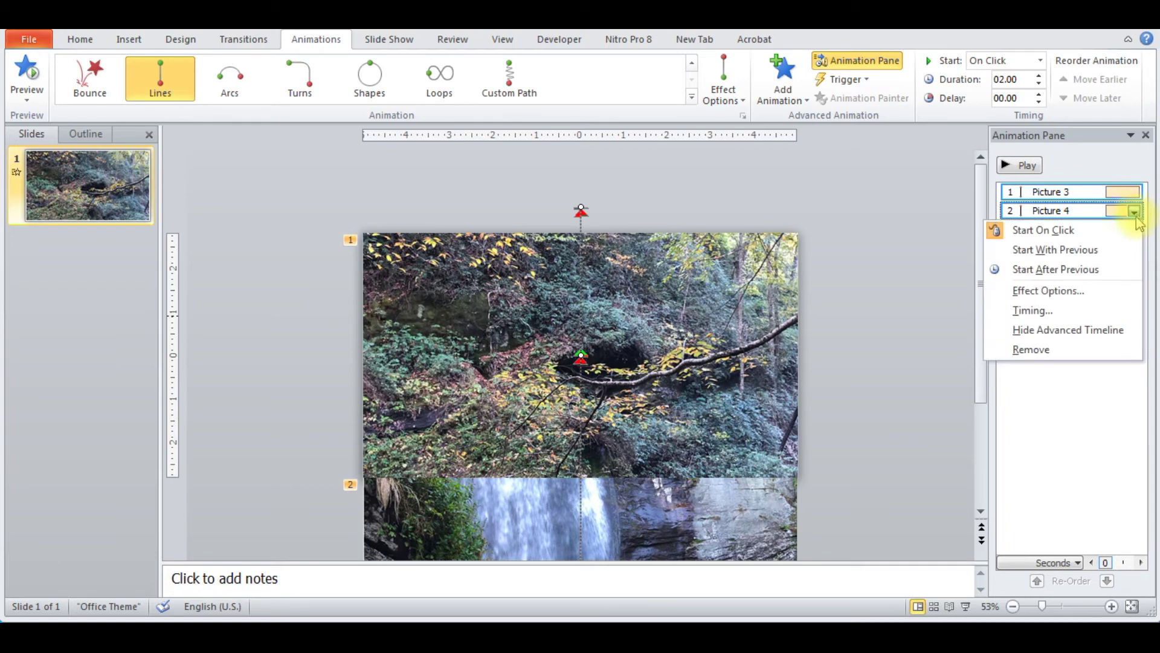
click(1098, 291)
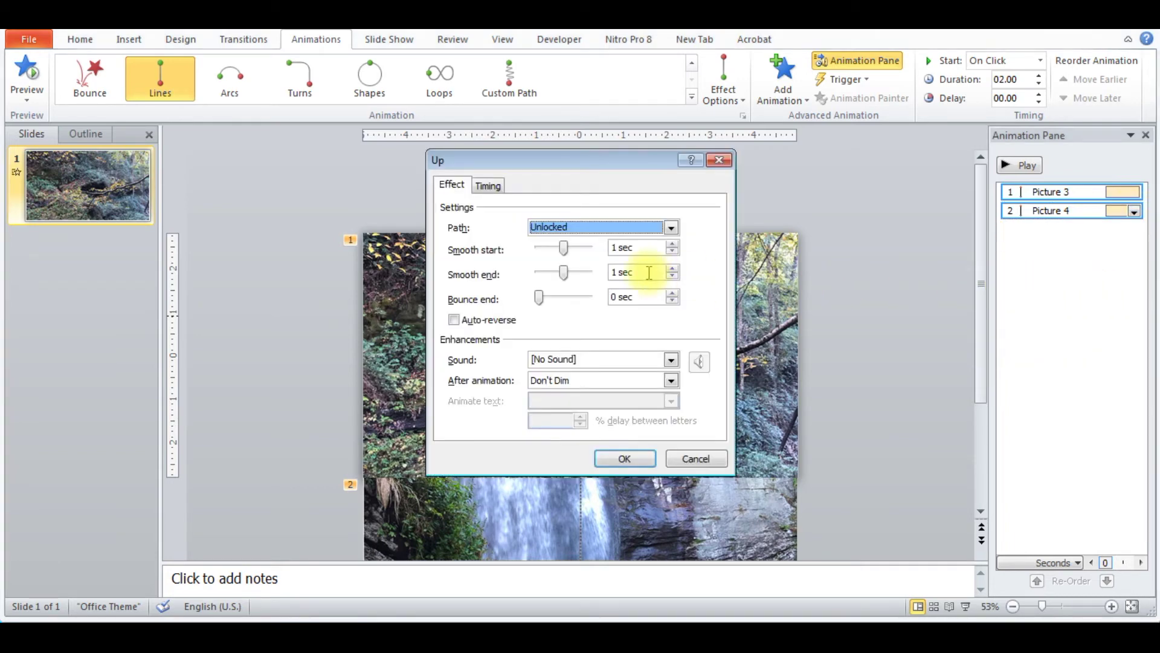
drag(564, 248, 535, 248)
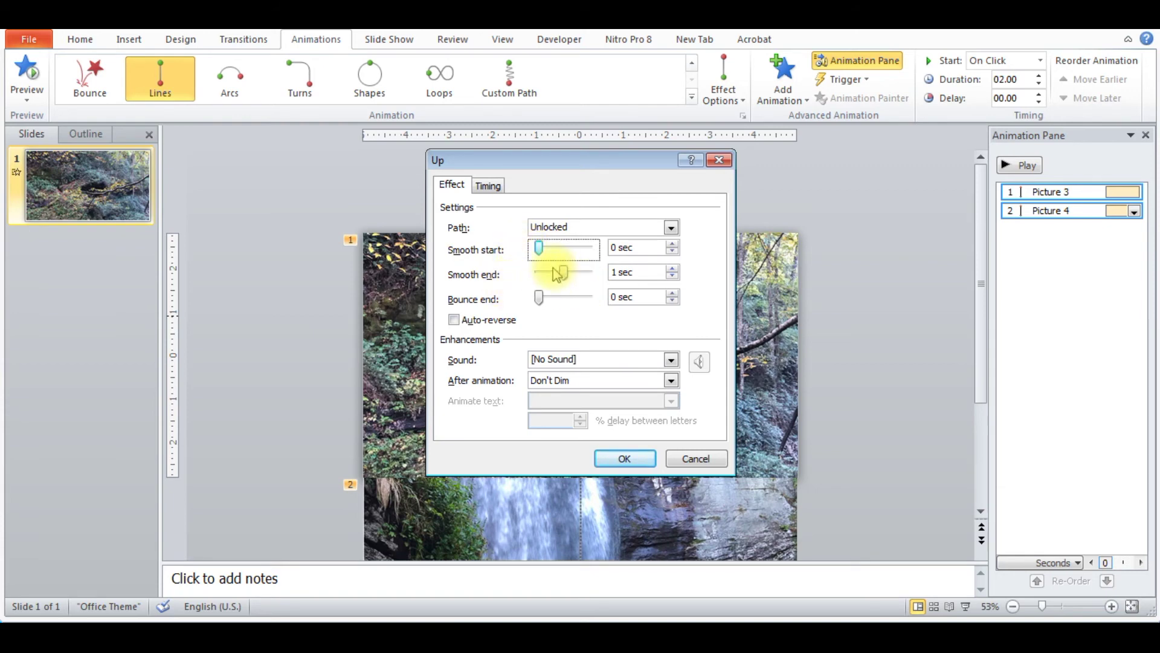
drag(563, 274, 537, 273)
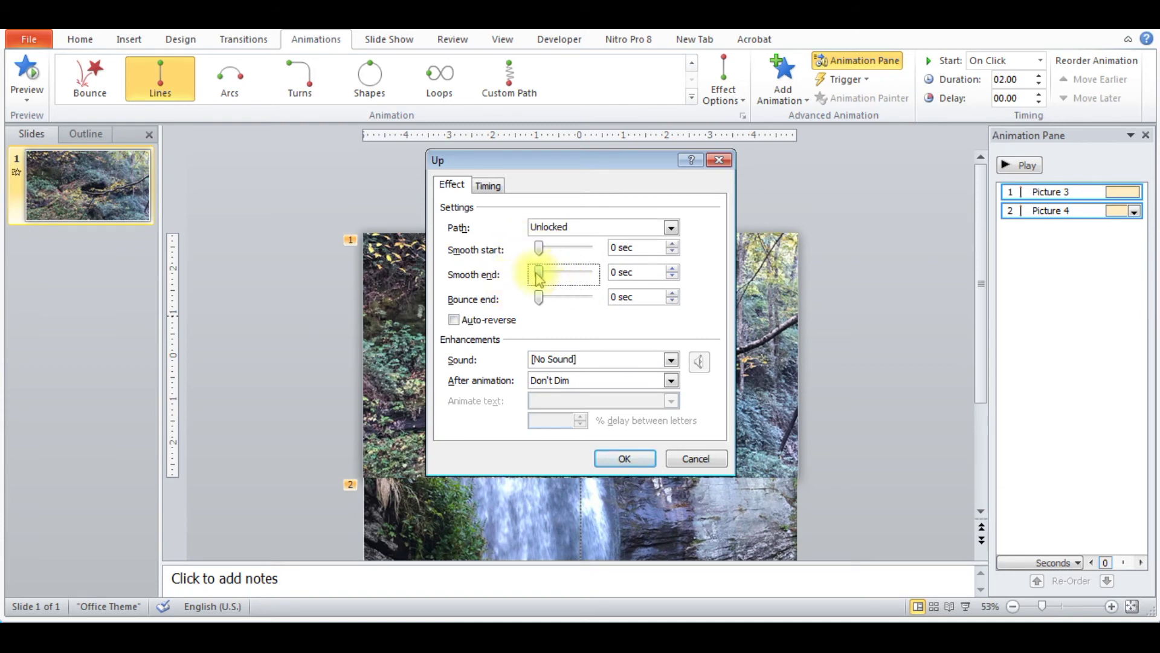
click(484, 186)
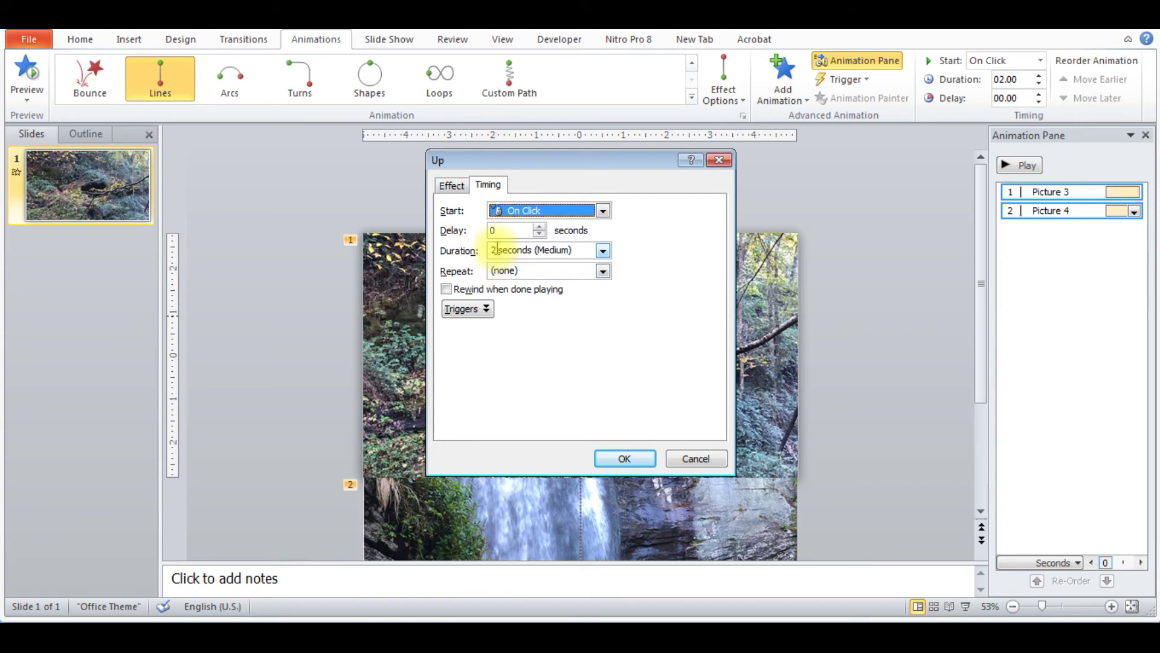
click(625, 460)
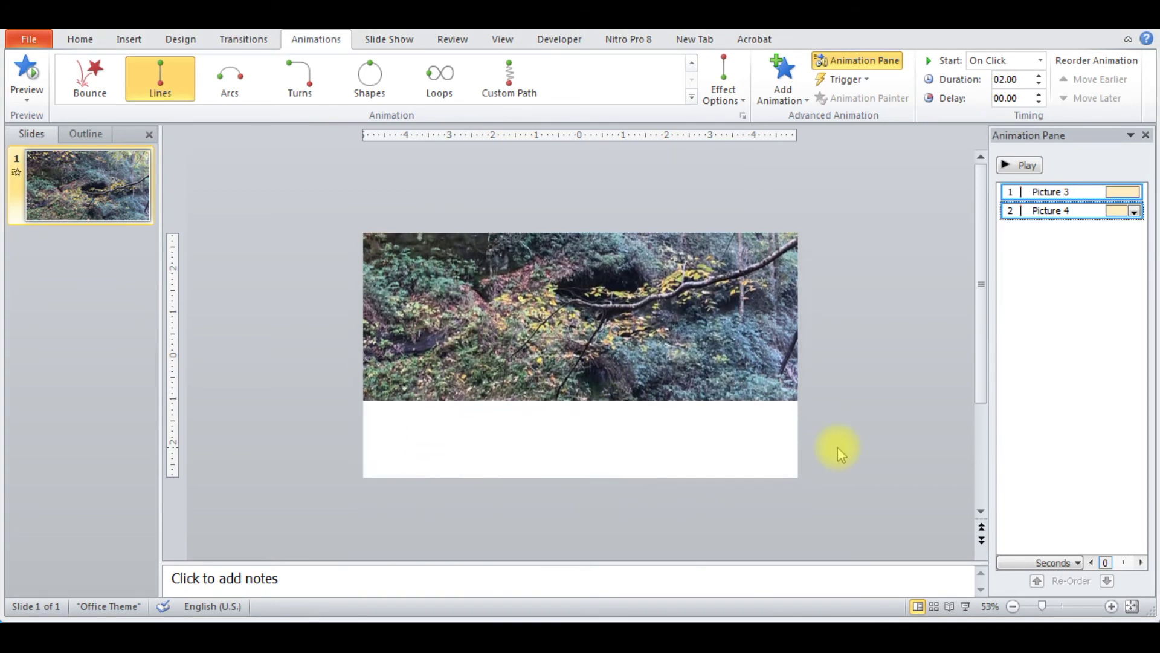
Make the waterfall animation start With Previous and preview both photos rising together
click(1085, 211)
click(1136, 213)
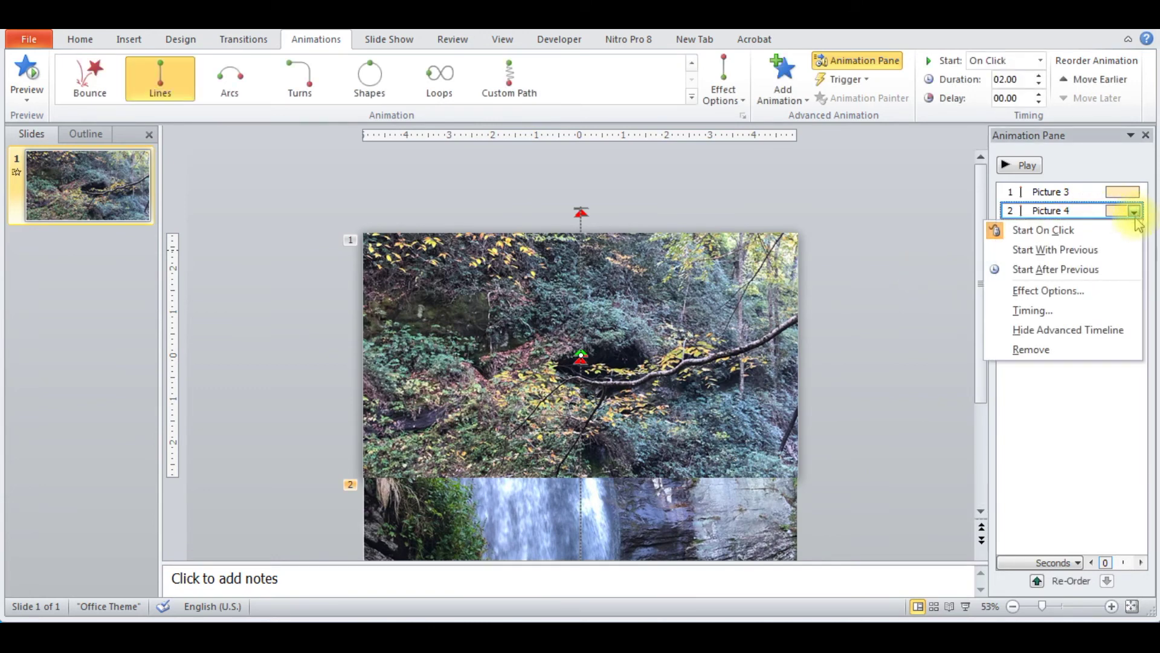
click(1039, 250)
click(968, 304)
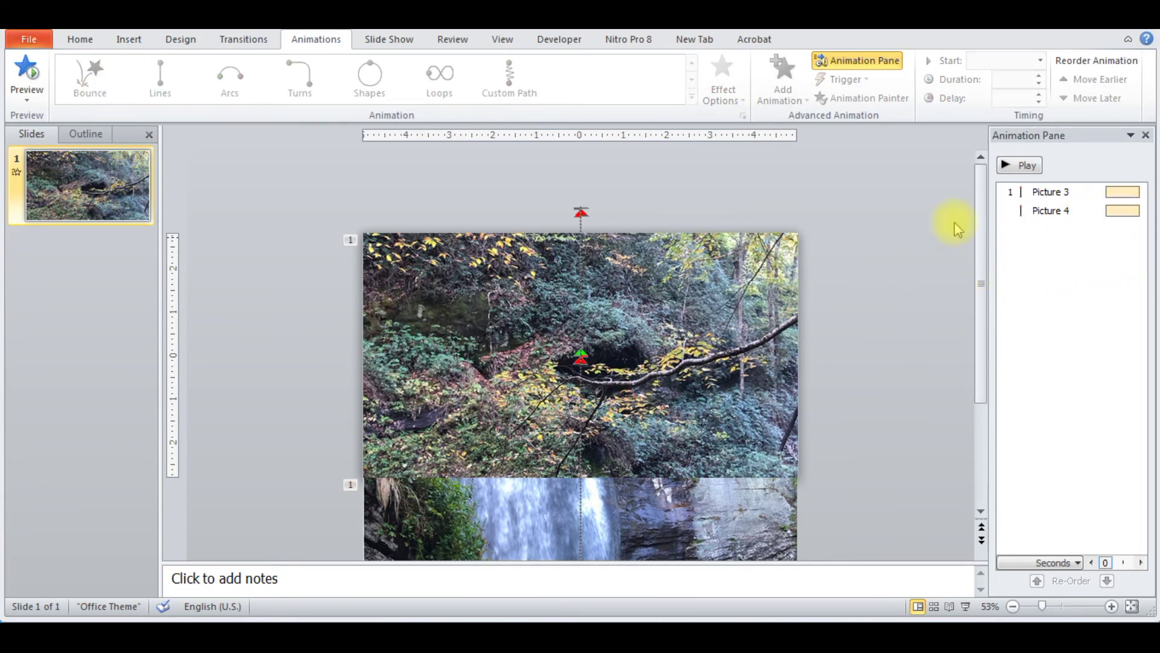
click(1005, 171)
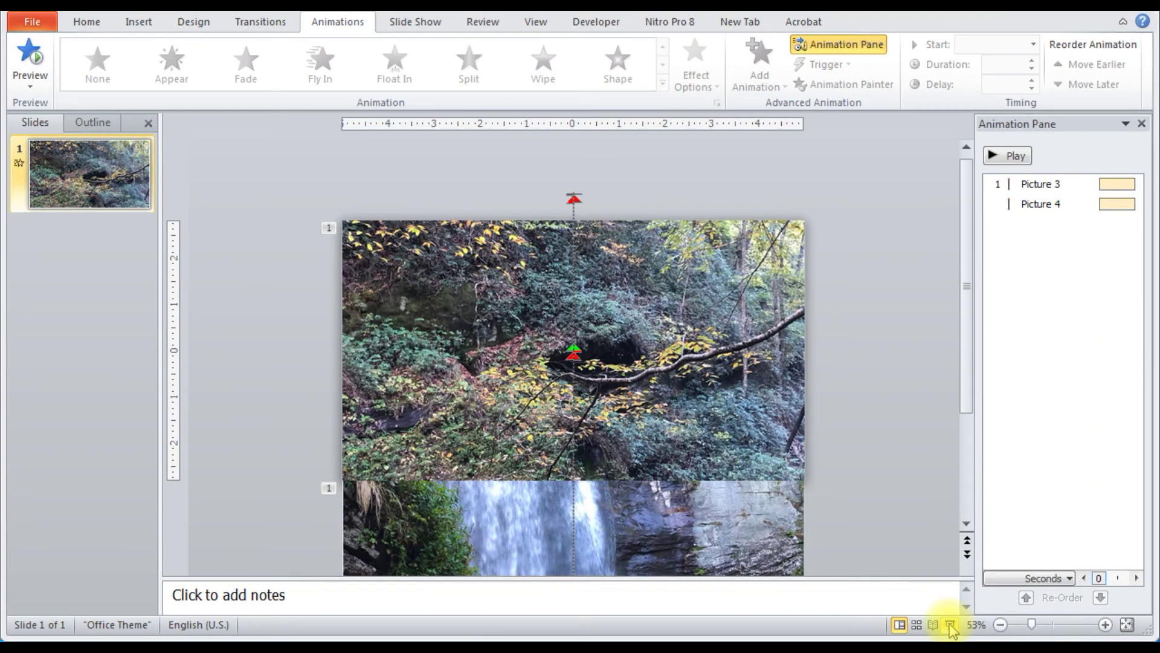
click(950, 624)
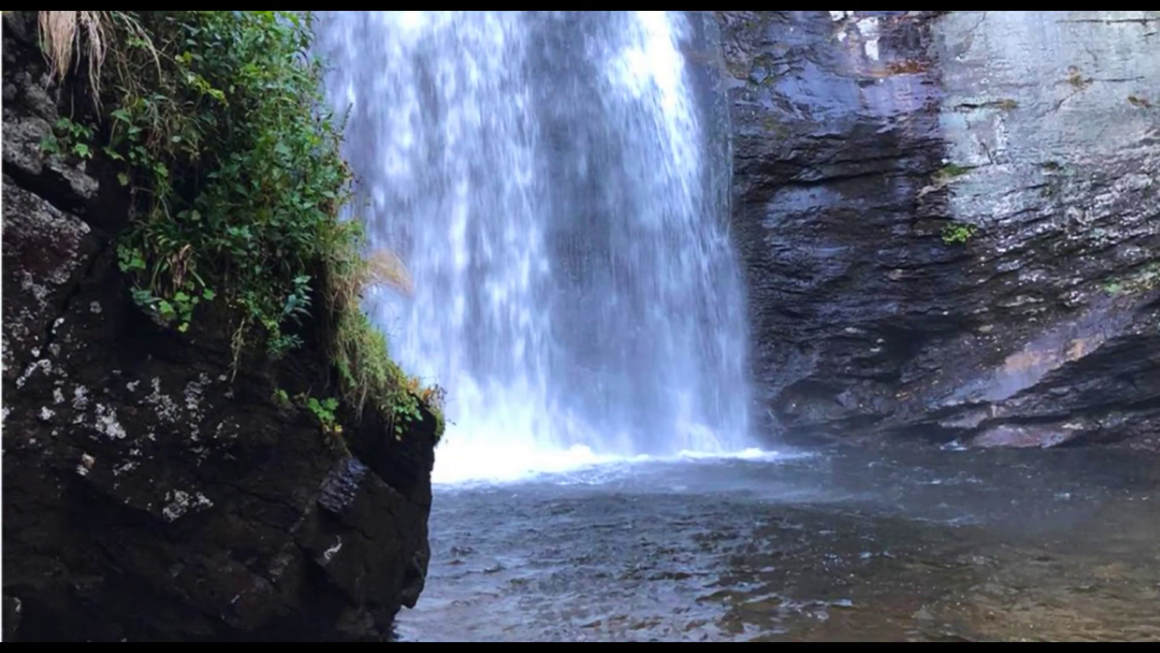
key(Escape)
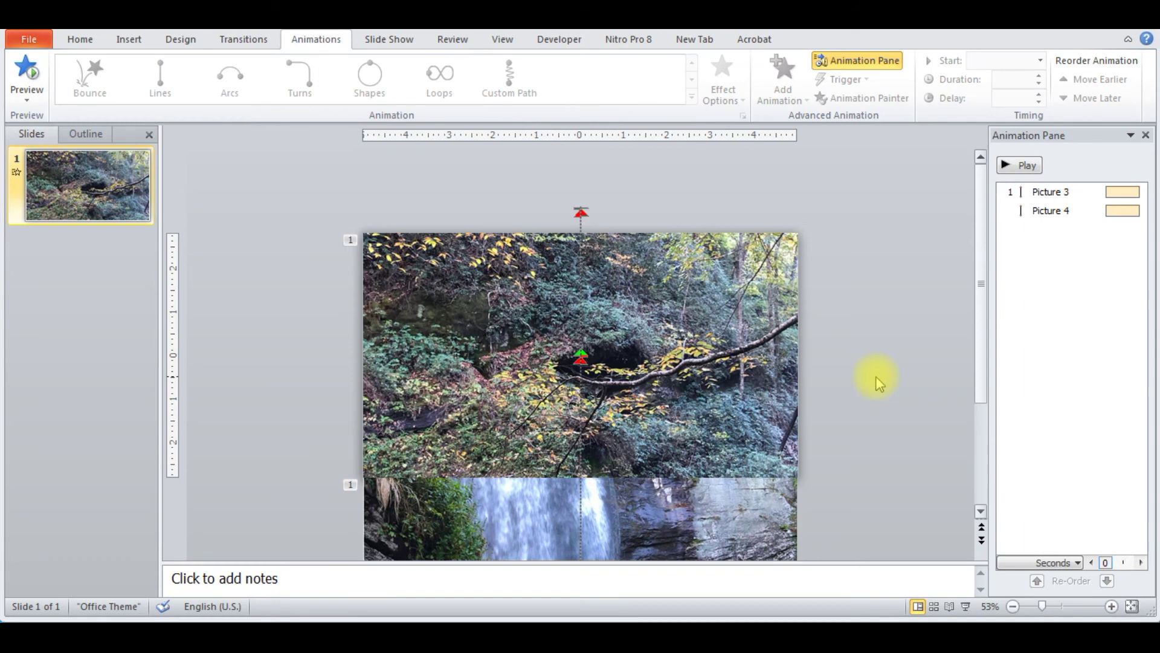